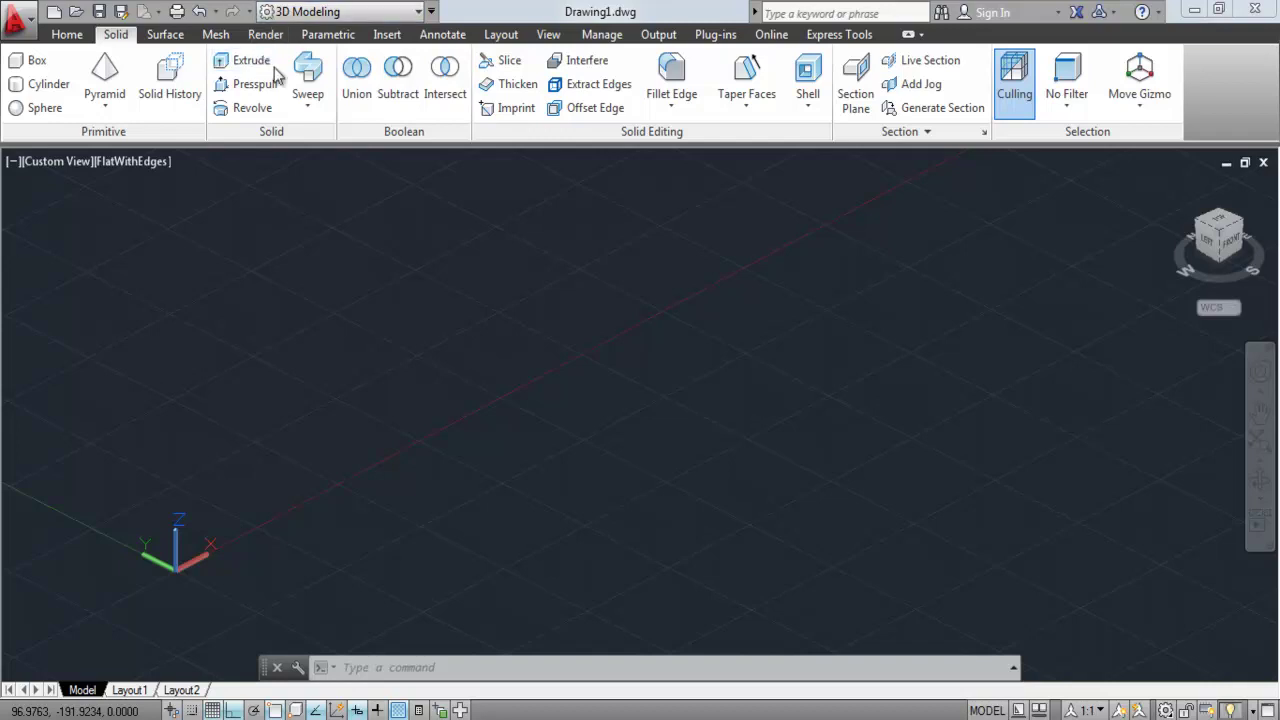
Step: Set a north-up top plan view with the UCS origin panned to the lower left
left_click(1222, 222)
left_click(1269, 198)
mouse_move(600, 410)
middle_mouse_down()
mouse_move(113, 476)
mouse_move(136, 464)
middle_mouse_up()
Step: Draw the closed T-shaped outline from eight LINE segments: narrow upper stem on a wide base
type("l")
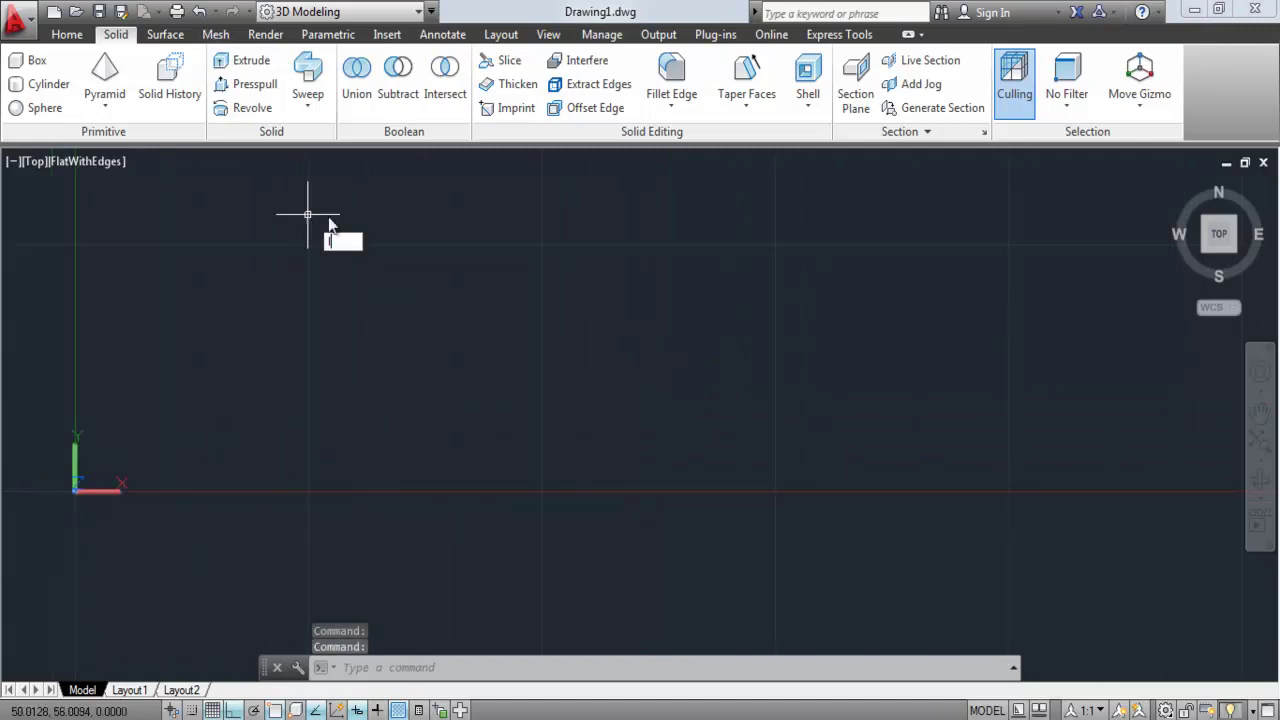
key("Return")
left_click(424, 259)
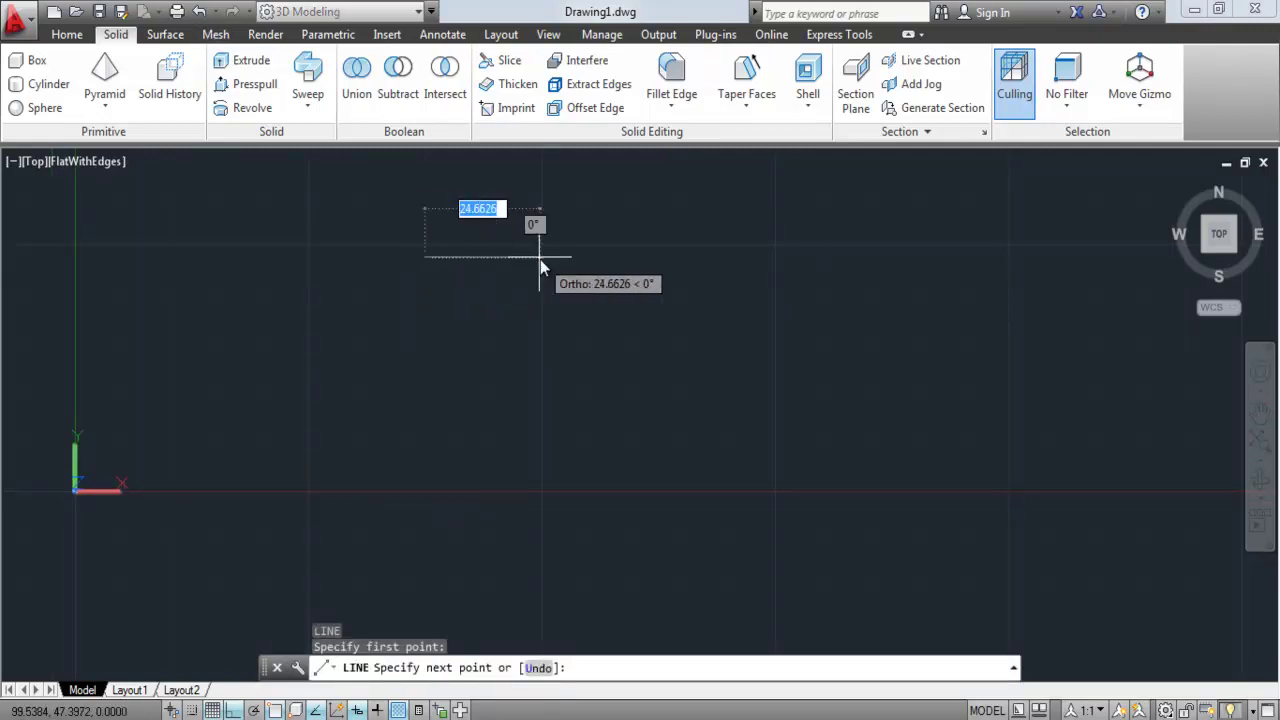
left_click(540, 259)
left_click(540, 397)
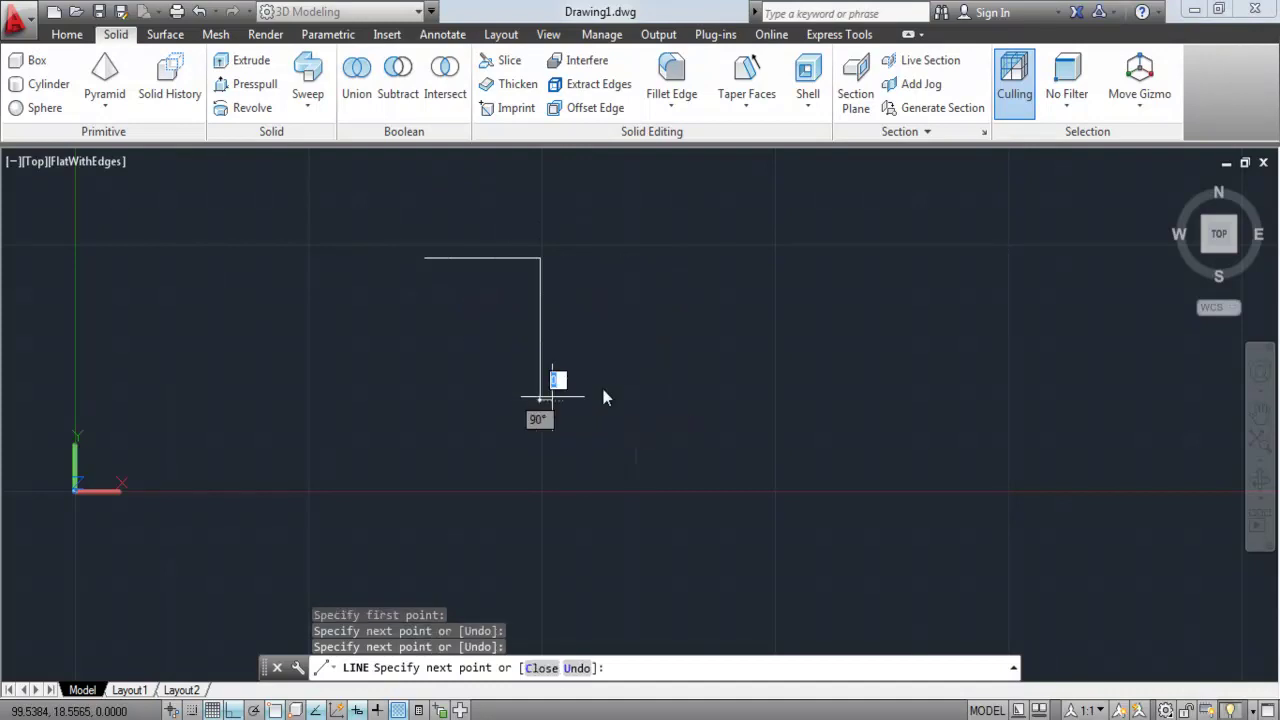
left_click(732, 400)
left_click(732, 512)
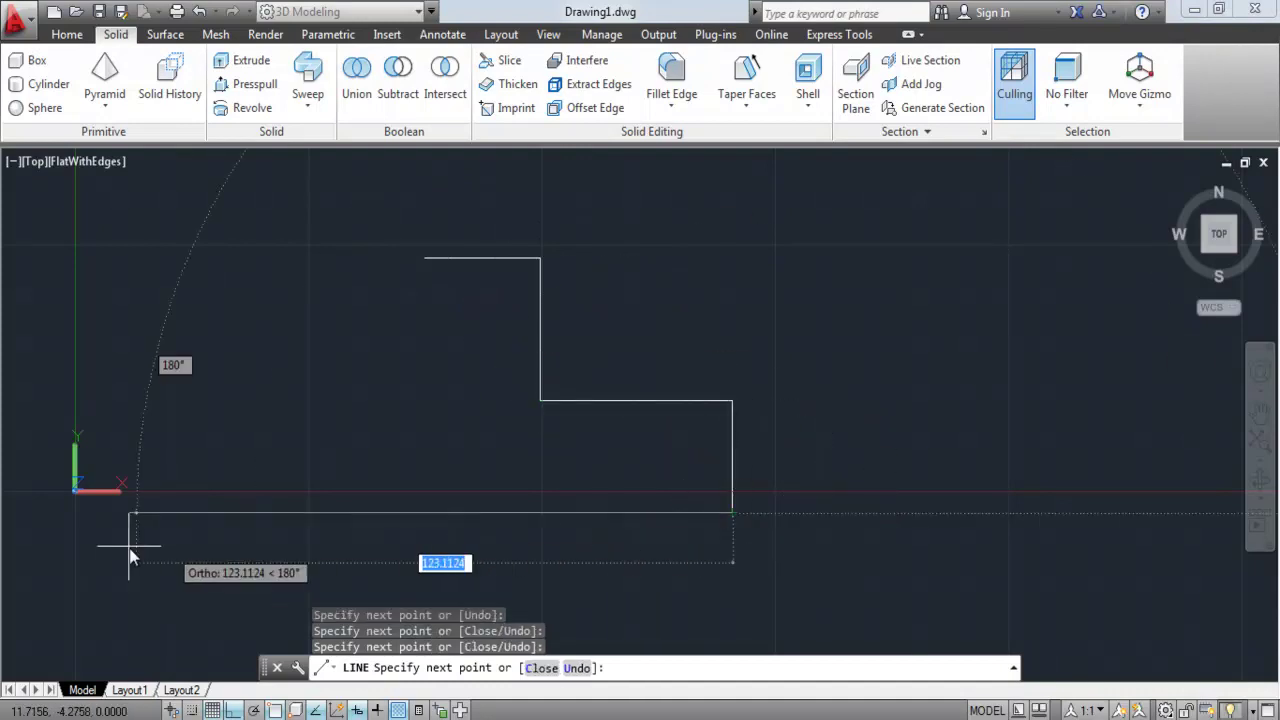
left_click(269, 530)
left_click(269, 424)
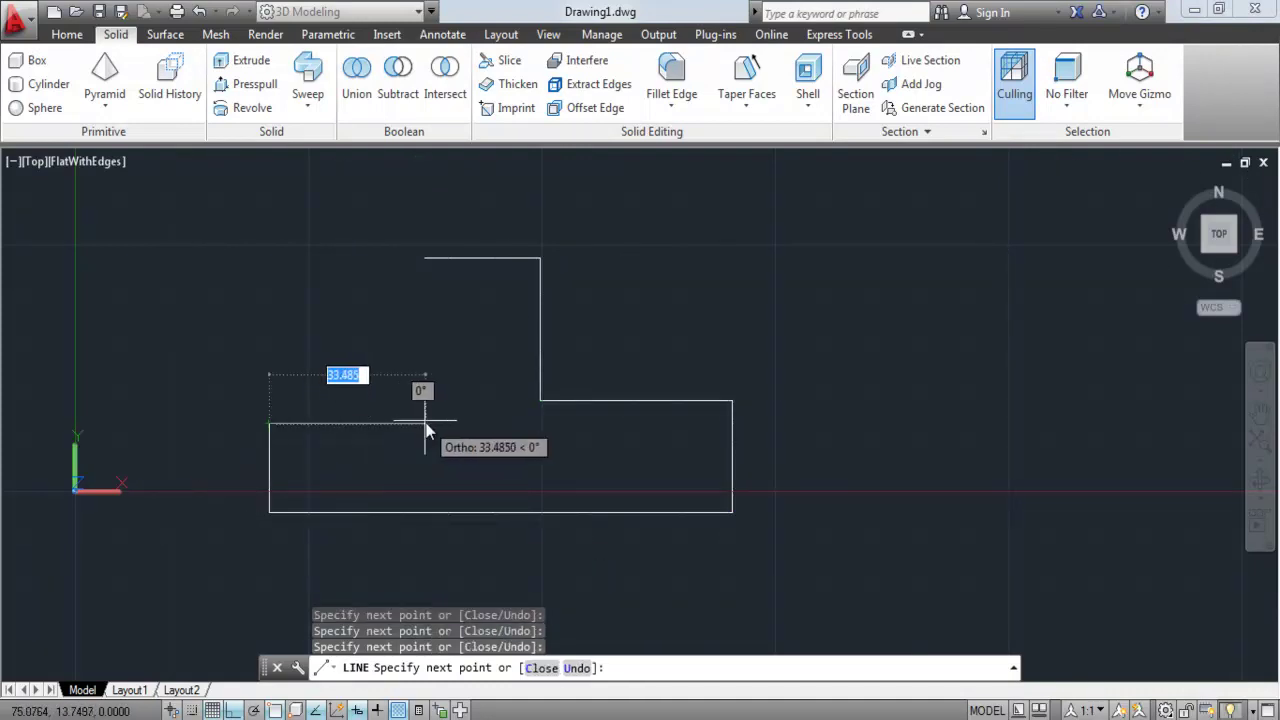
left_click(424, 424)
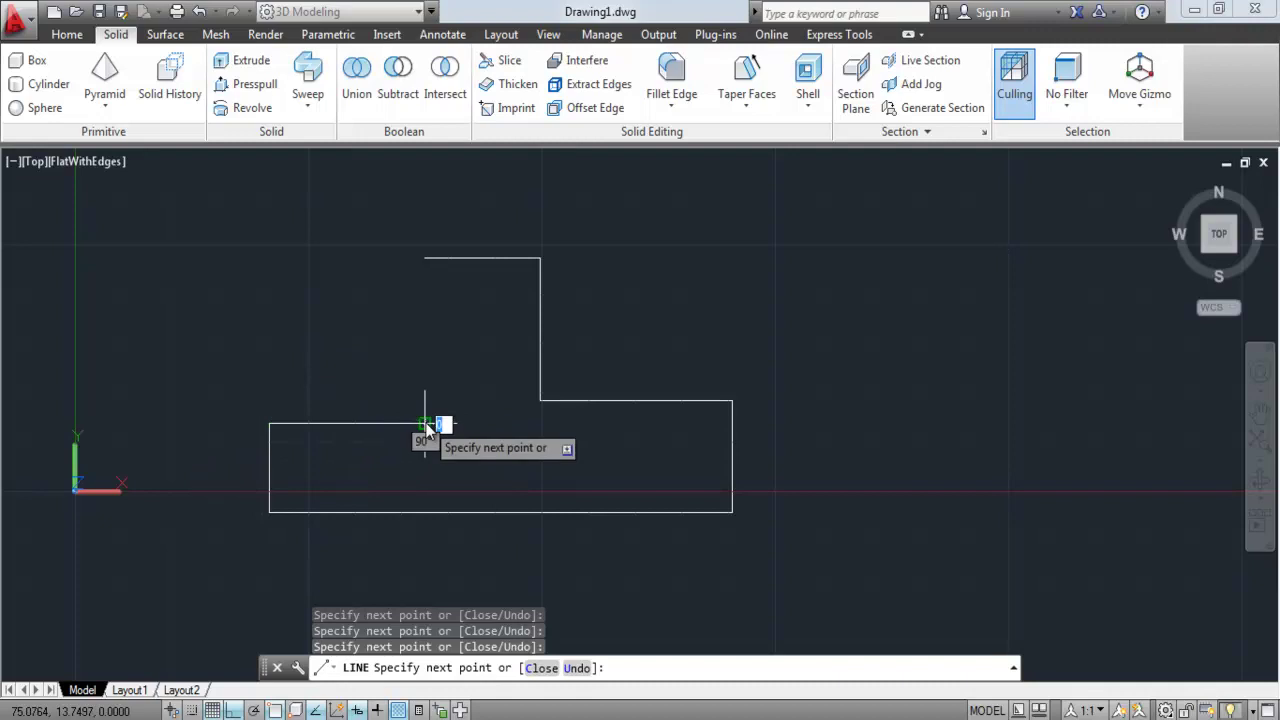
left_click(426, 262)
key("Return")
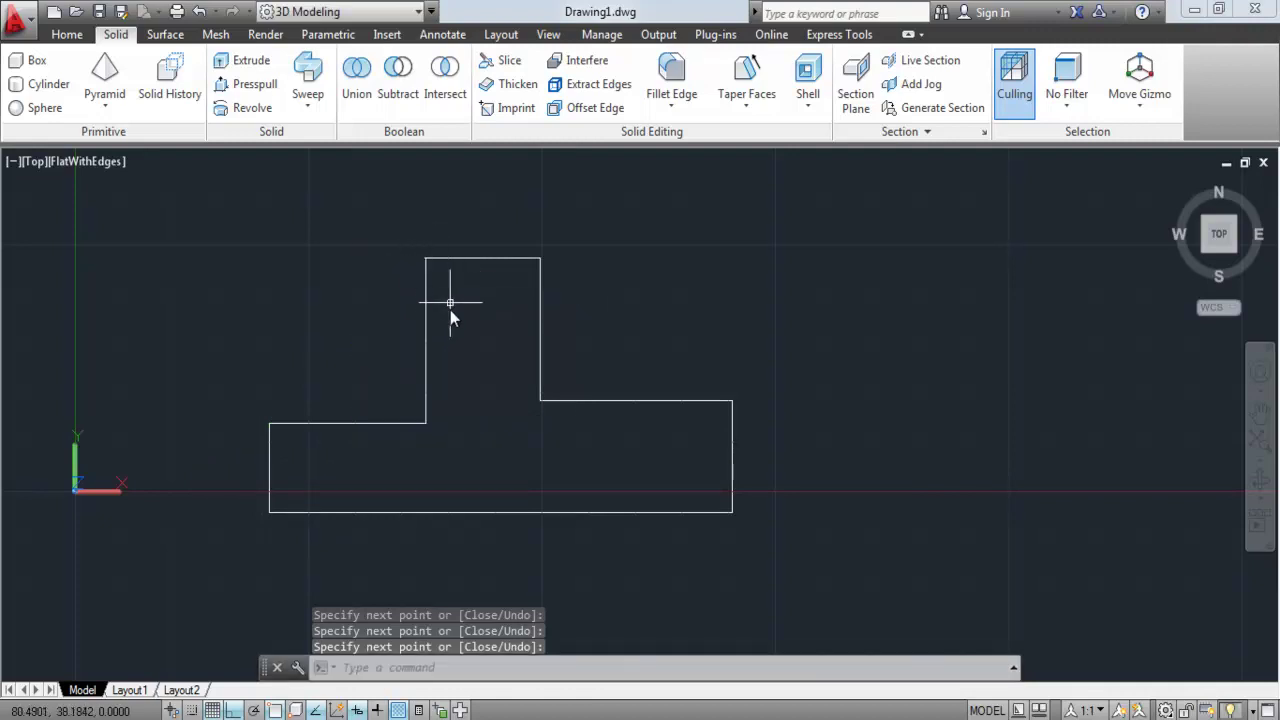
Step: Trim away the small overhanging stub at the stem's top-left corner and recenter the outline
scroll(420, 263, "up", 4)
scroll(420, 263, "up", 2)
scroll(443, 257, "up", 2)
type("tr")
key("Return")
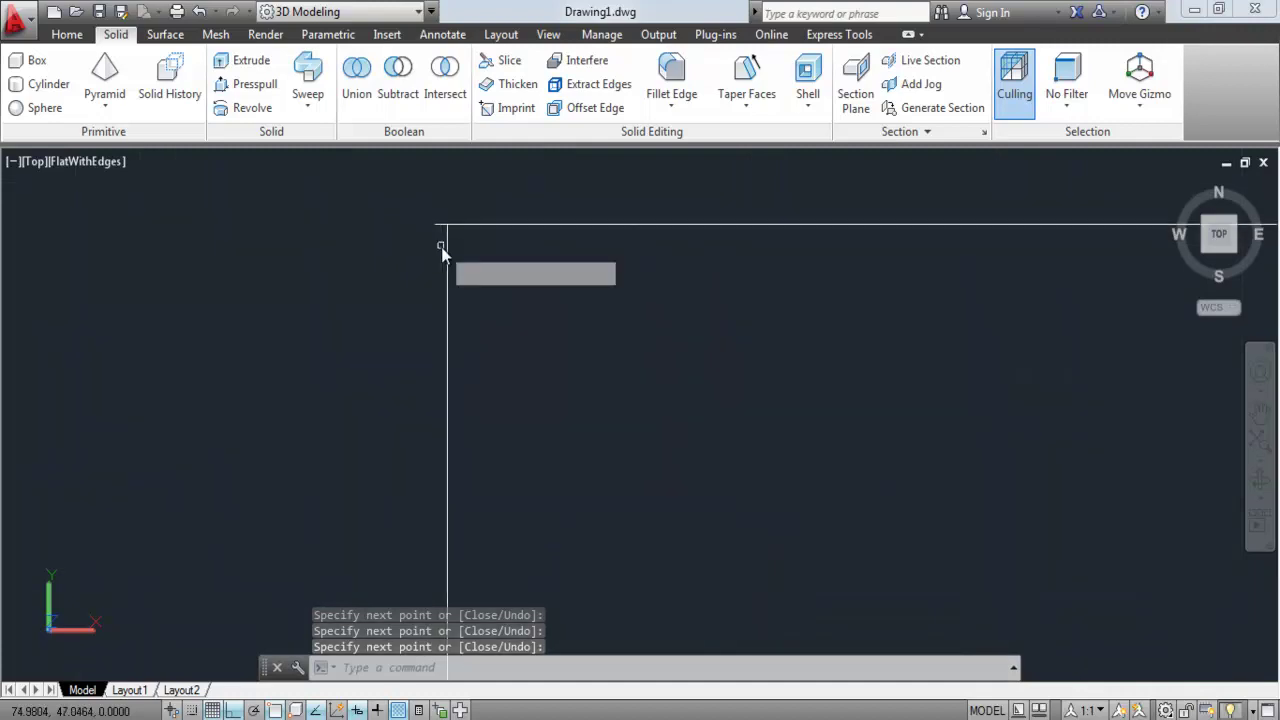
key("Return")
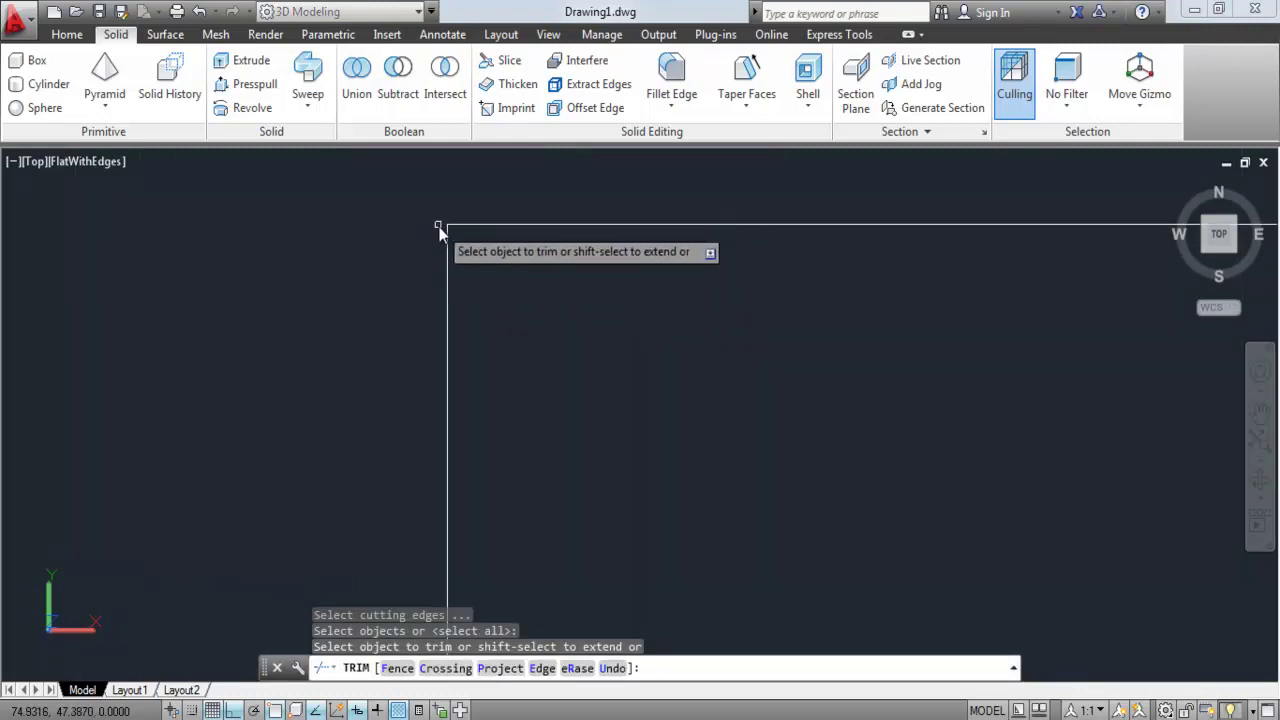
left_click(439, 226)
scroll(400, 227, "down", 2)
key("Escape")
scroll(417, 206, "down", 4)
mouse_move(437, 286)
middle_mouse_down()
mouse_move(466, 318)
mouse_move(503, 322)
middle_mouse_up()
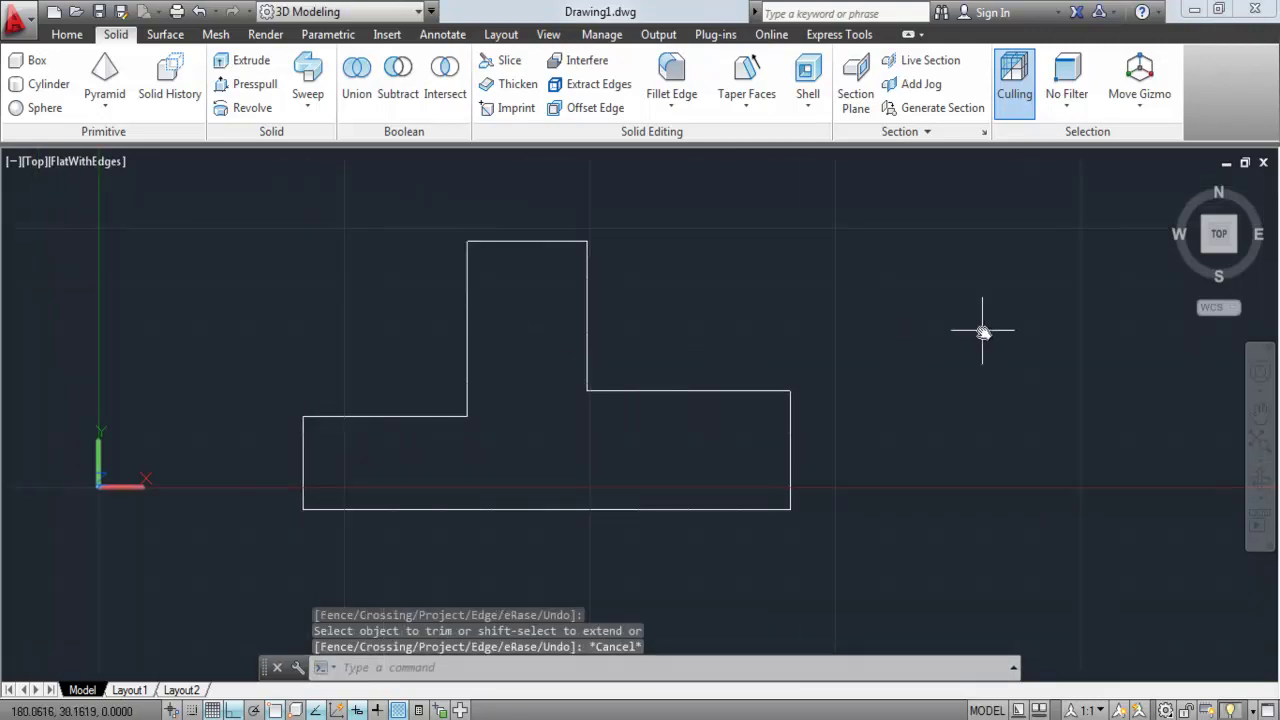
Step: Tilt into a 3D view and extrude all eight outline lines 65 units upward
left_click(1261, 485)
mouse_move(524, 470)
left_mouse_down()
mouse_move(674, 395)
mouse_move(674, 374)
mouse_move(546, 366)
mouse_move(514, 331)
mouse_move(497, 338)
left_mouse_up()
key("Escape")
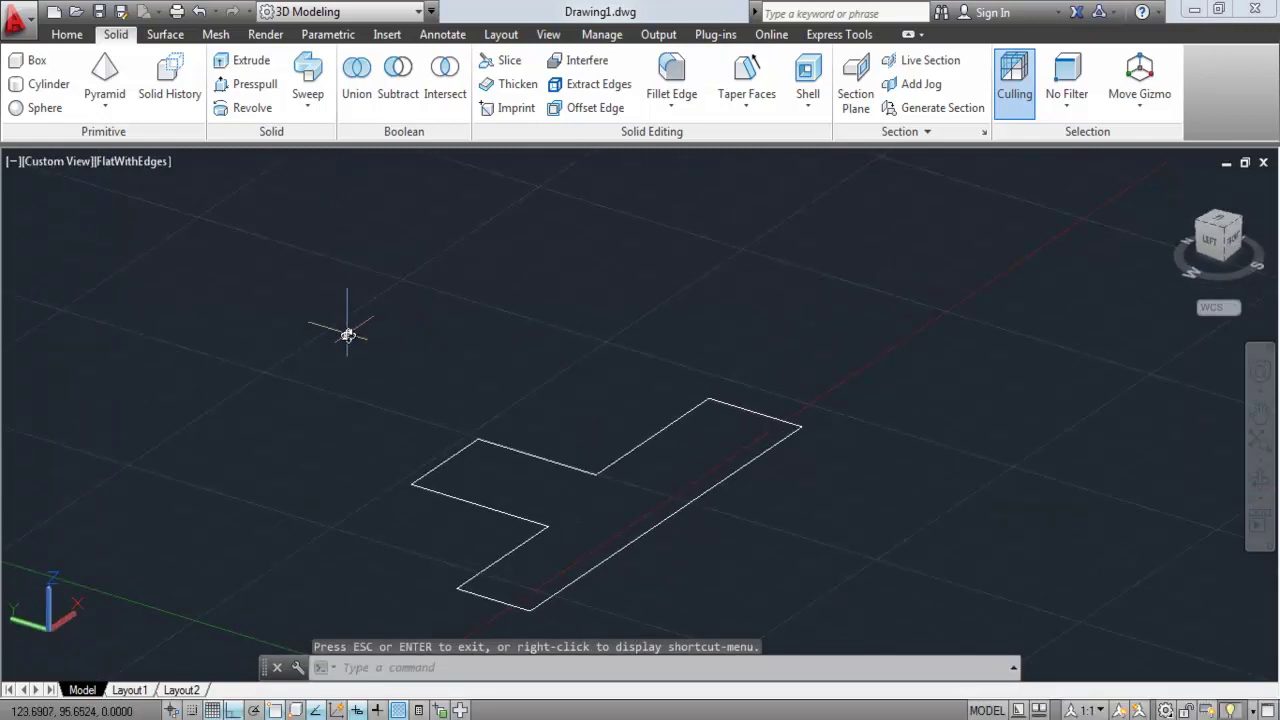
left_click_drag(504, 441, 425, 382)
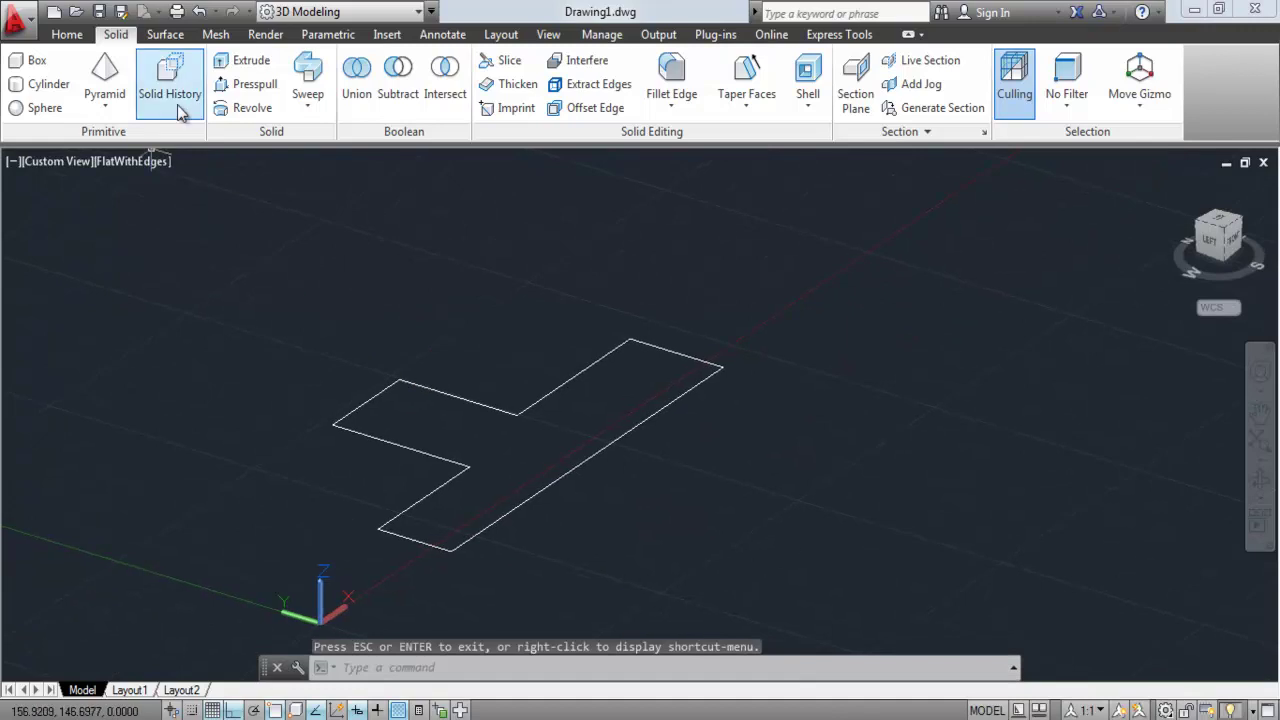
left_click(243, 60)
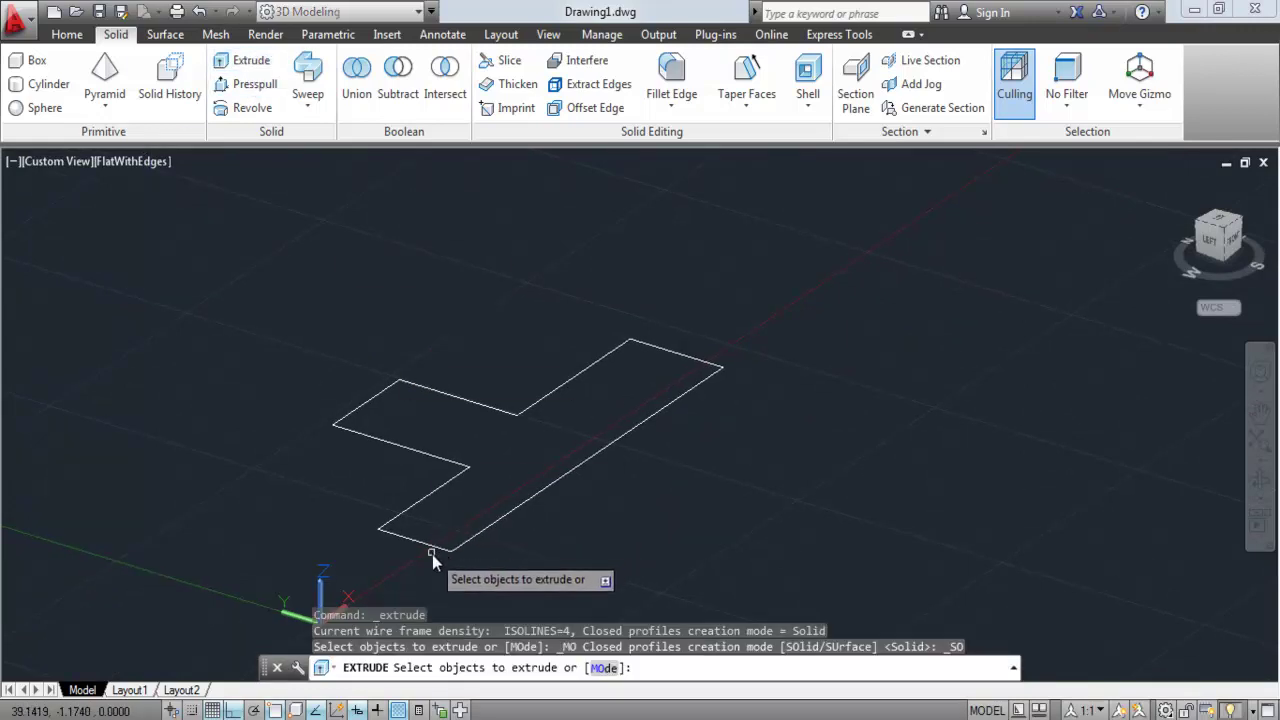
left_click(422, 546)
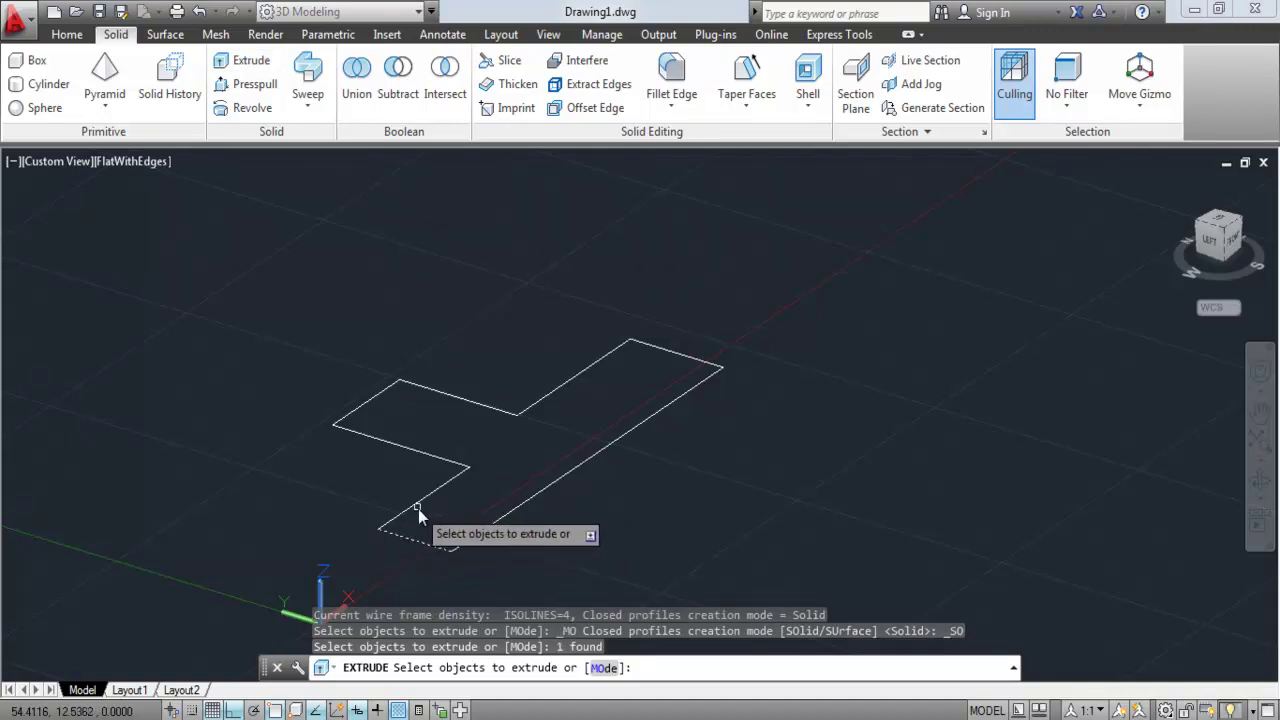
left_click(865, 568)
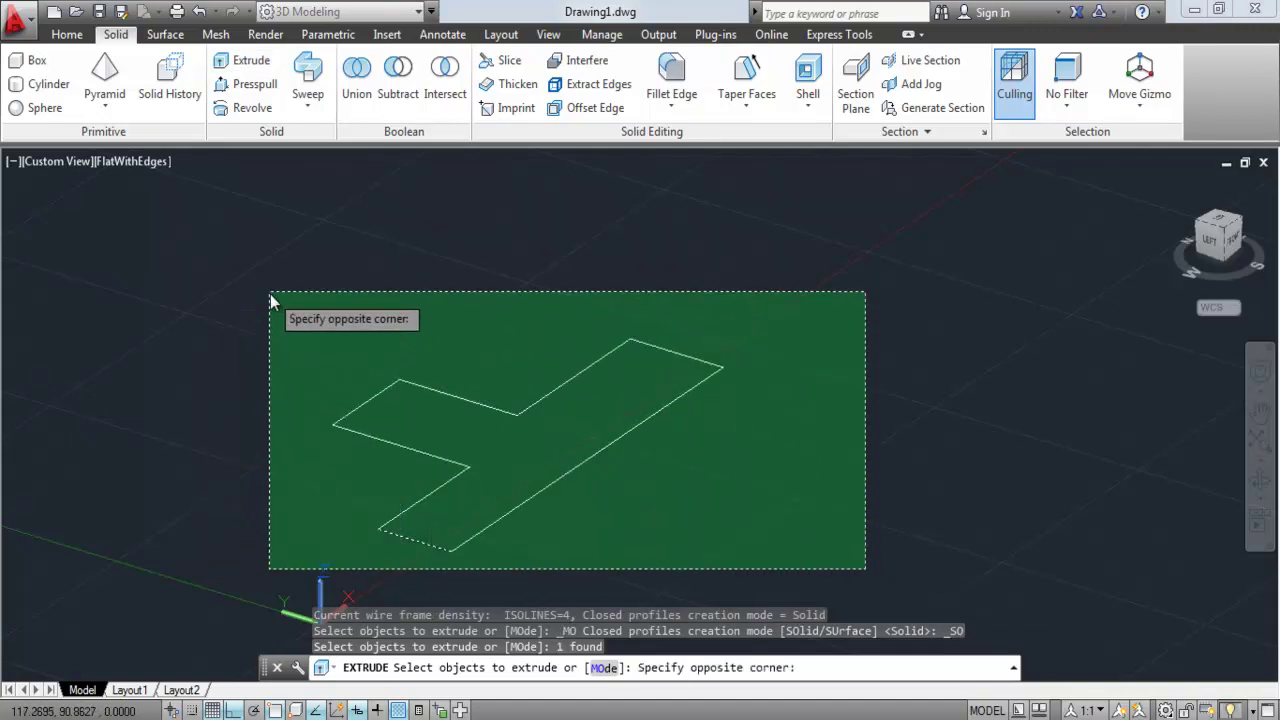
left_click(268, 290)
key("Return")
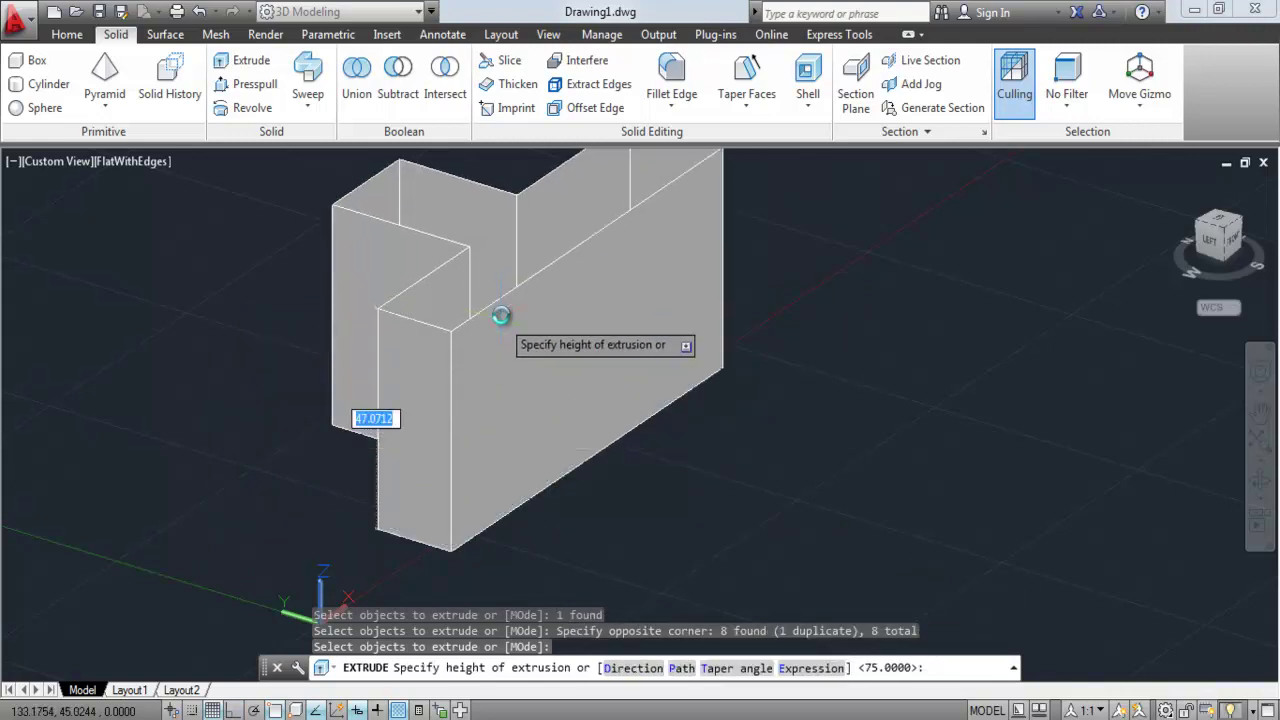
scroll(483, 335, "down", 2)
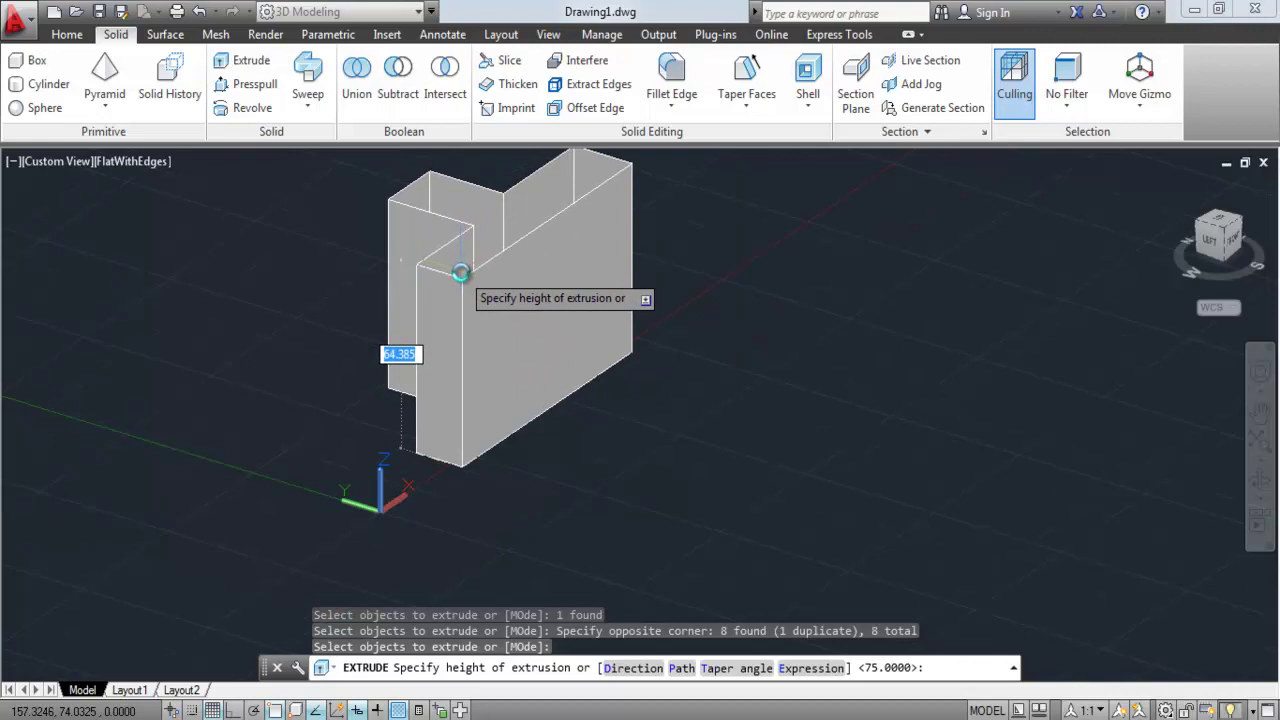
type("5")
key("Return")
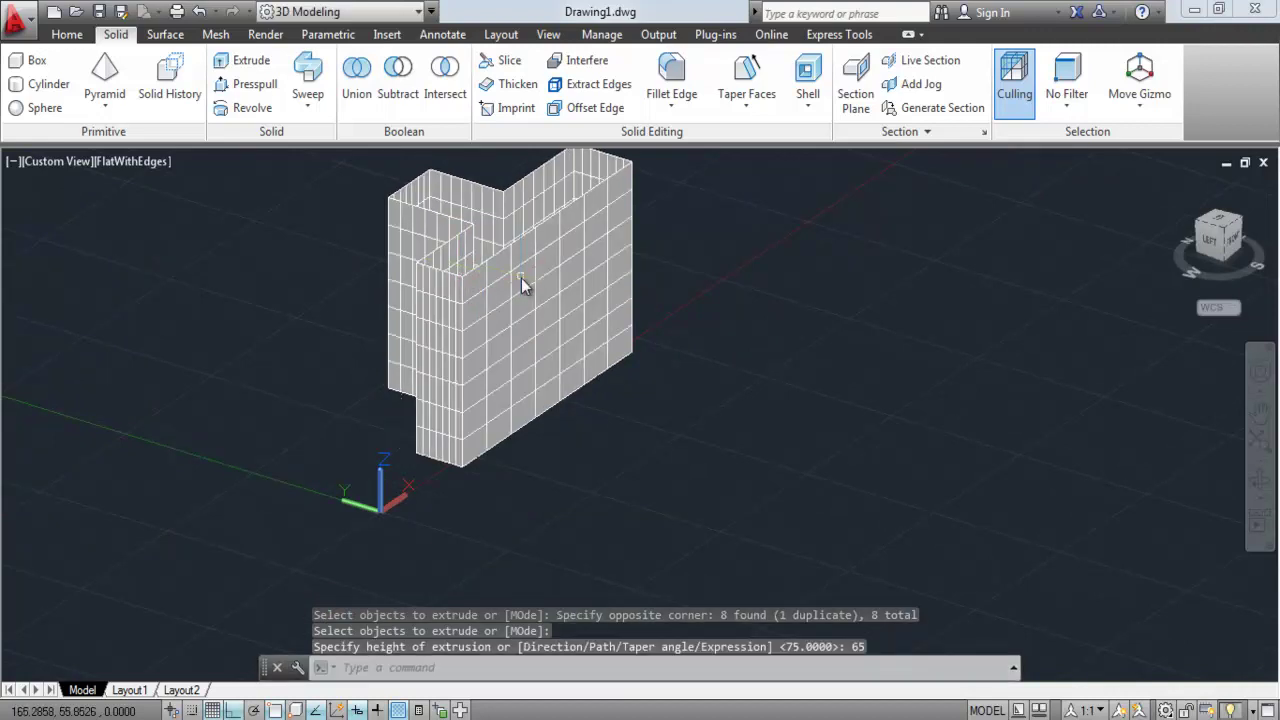
Step: Orbit to inspect the 65-unit extruded T-form, then return to the TOP plan view
middle_click_drag(527, 295, 604, 381)
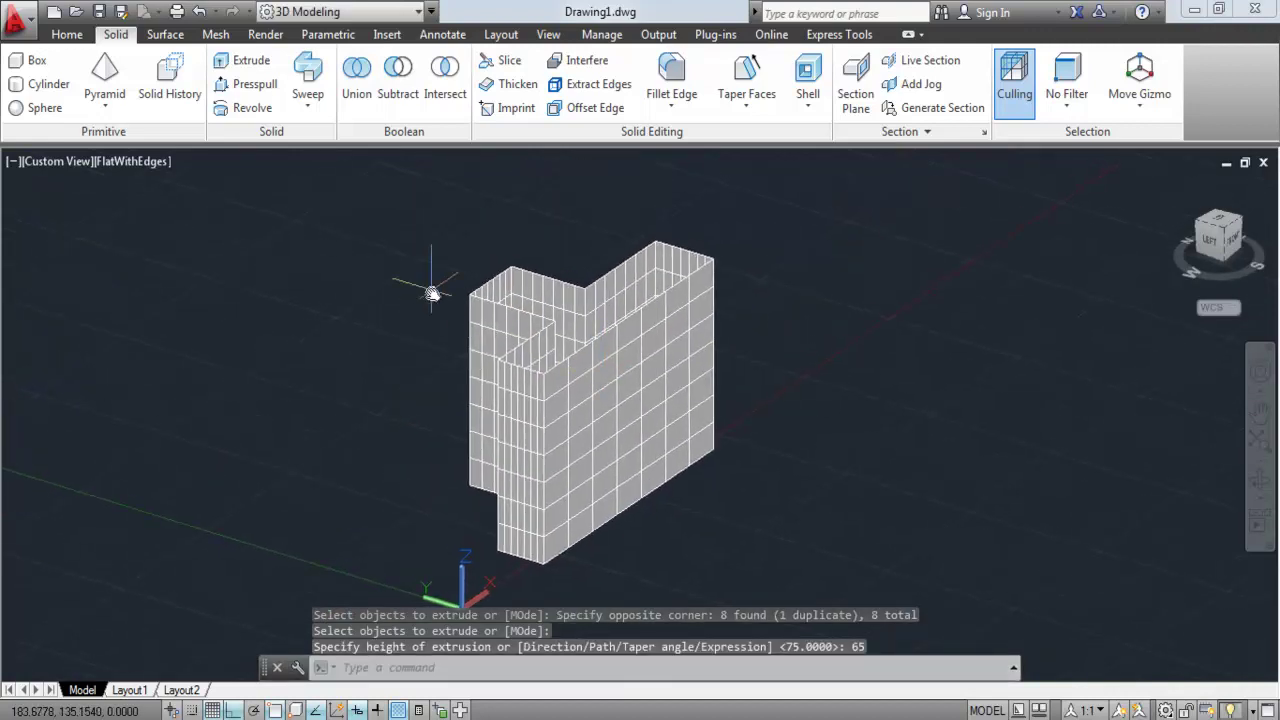
left_click(1259, 481)
mouse_move(737, 463)
left_mouse_down()
mouse_move(686, 409)
mouse_move(669, 531)
mouse_move(651, 420)
mouse_move(713, 286)
left_mouse_up()
key("Escape")
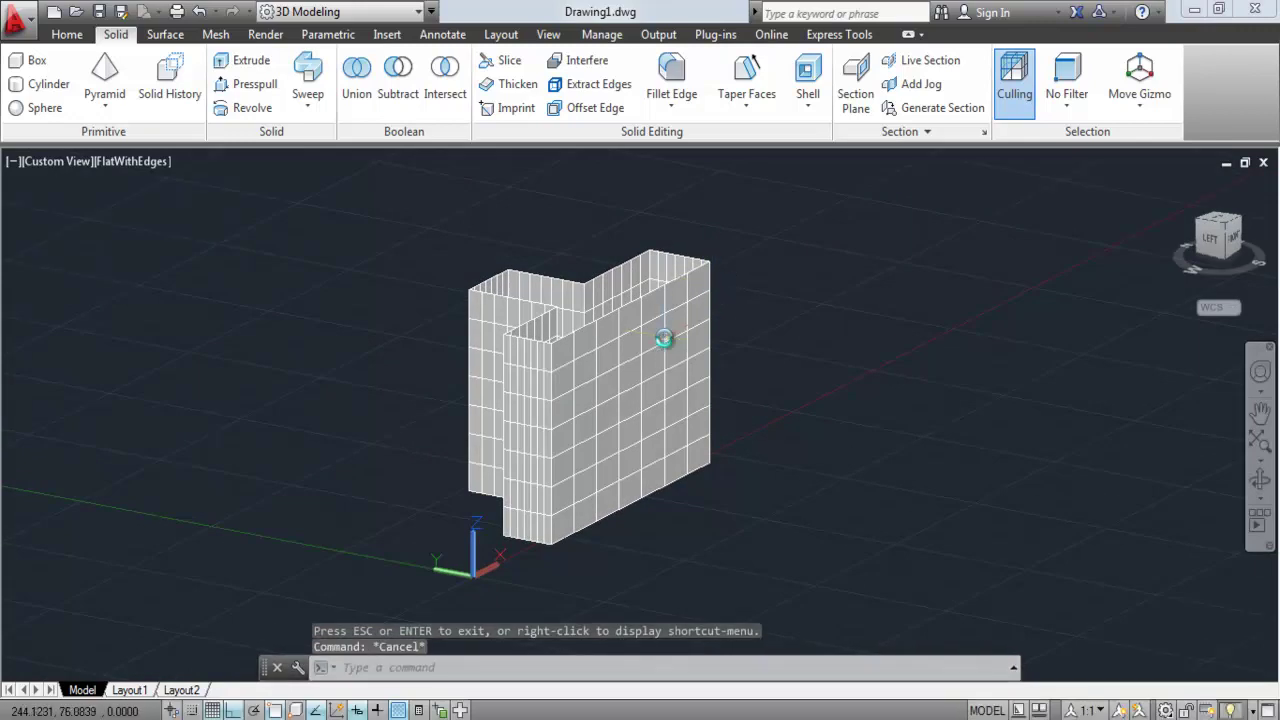
left_click(637, 338)
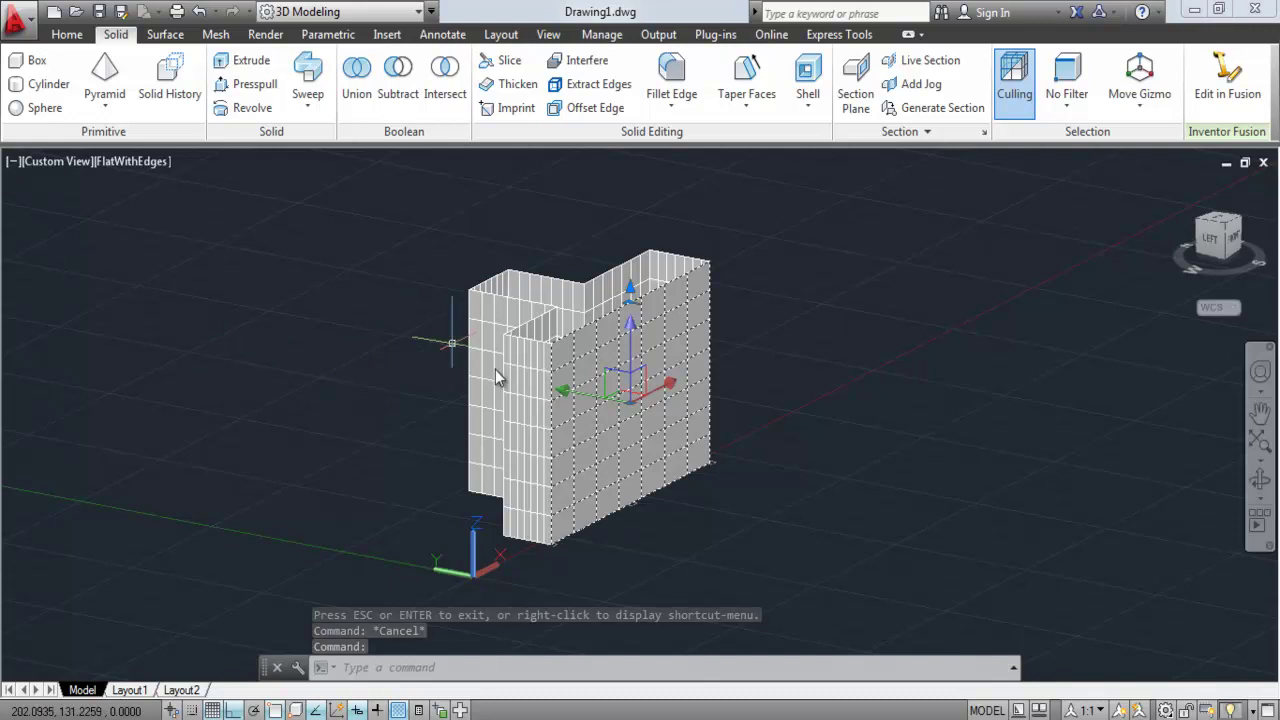
key("Escape")
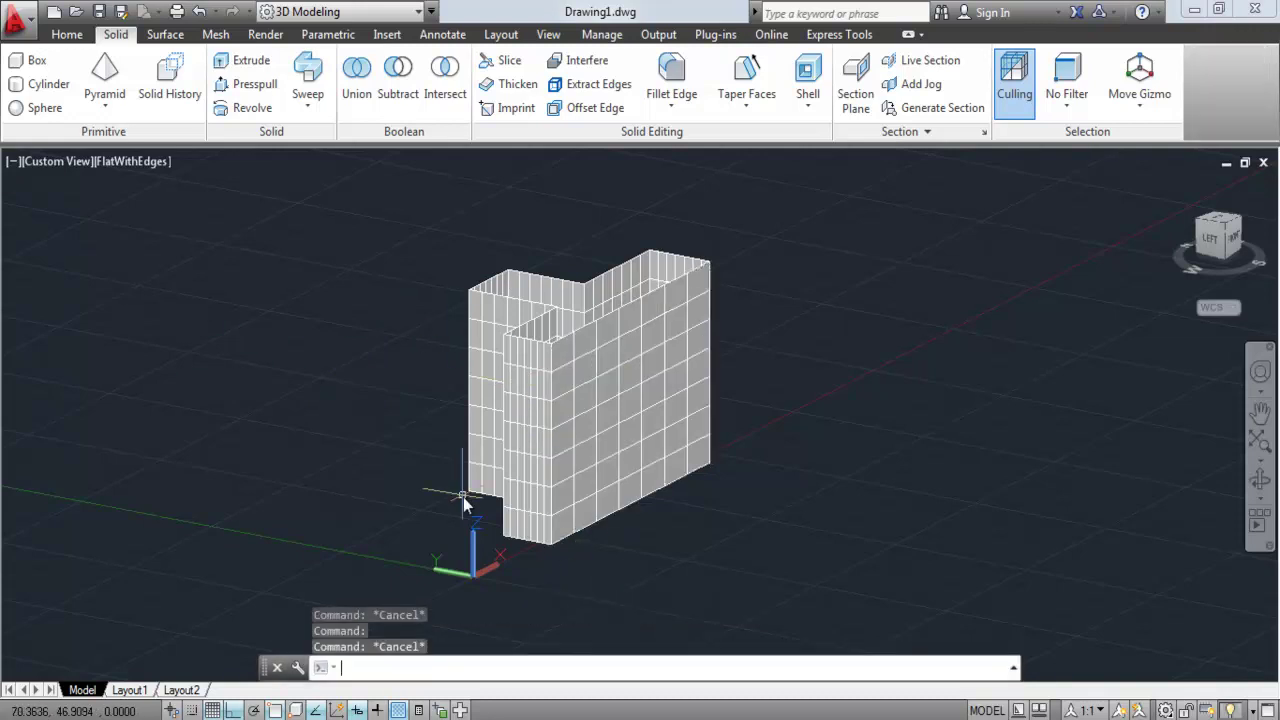
scroll(563, 431, "down", 5)
scroll(590, 371, "up", 4)
mouse_move(590, 371)
middle_mouse_down()
mouse_move(613, 420)
mouse_move(518, 406)
middle_mouse_up()
mouse_move(1219, 233)
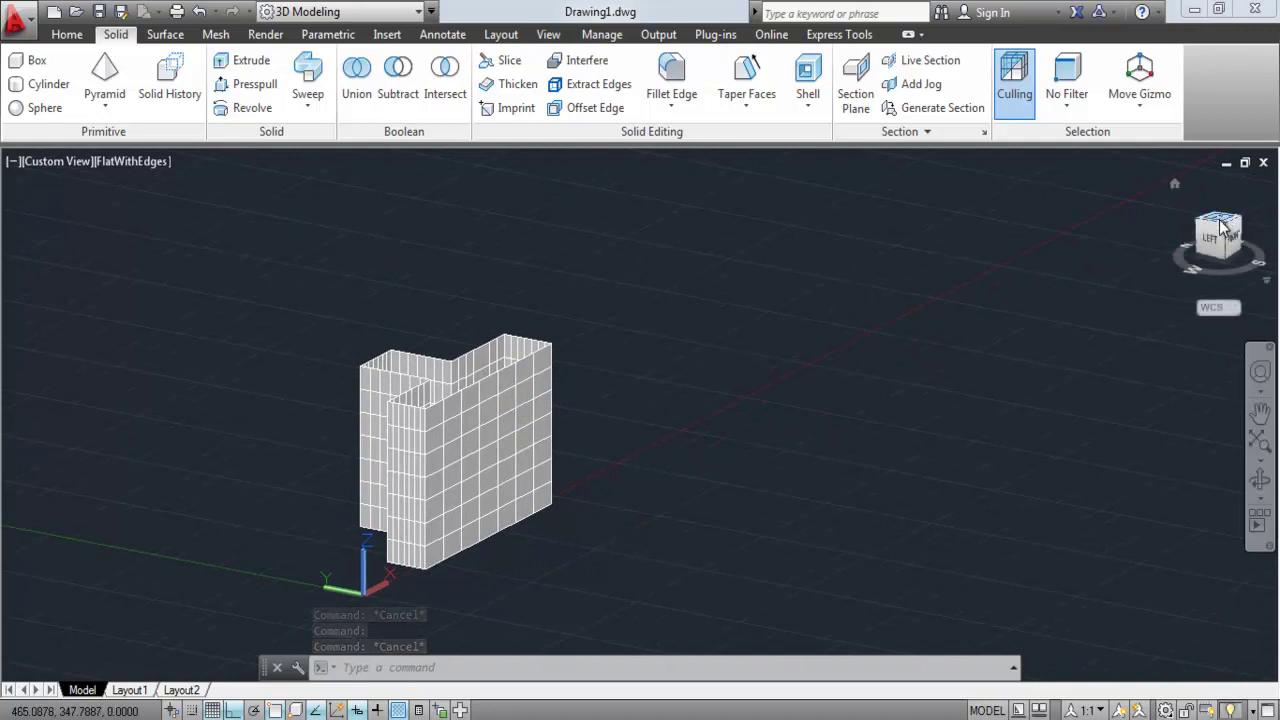
left_click(1220, 228)
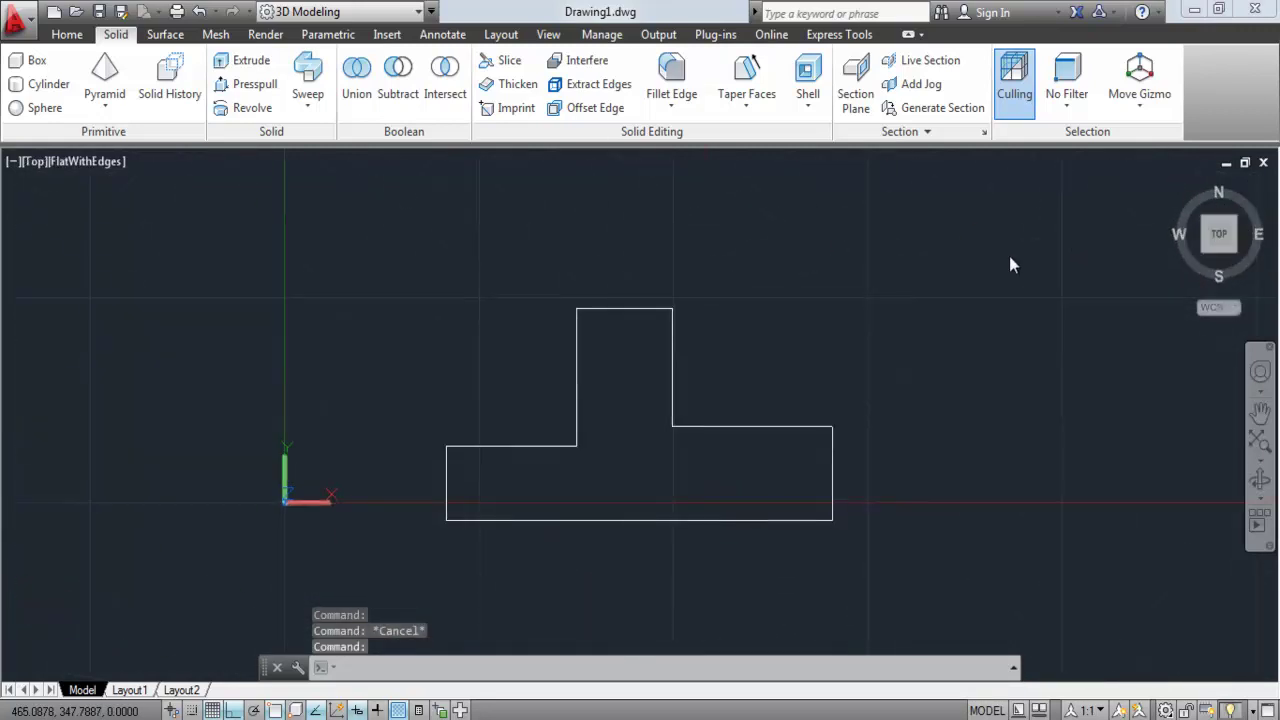
Step: Draw a larger closed stepped T outline as one PL polyline beside the solid, then tilt the view
scroll(749, 377, "down", 3)
middle_click_drag(749, 377, 349, 400)
type("pl")
key("Return")
left_click(531, 351)
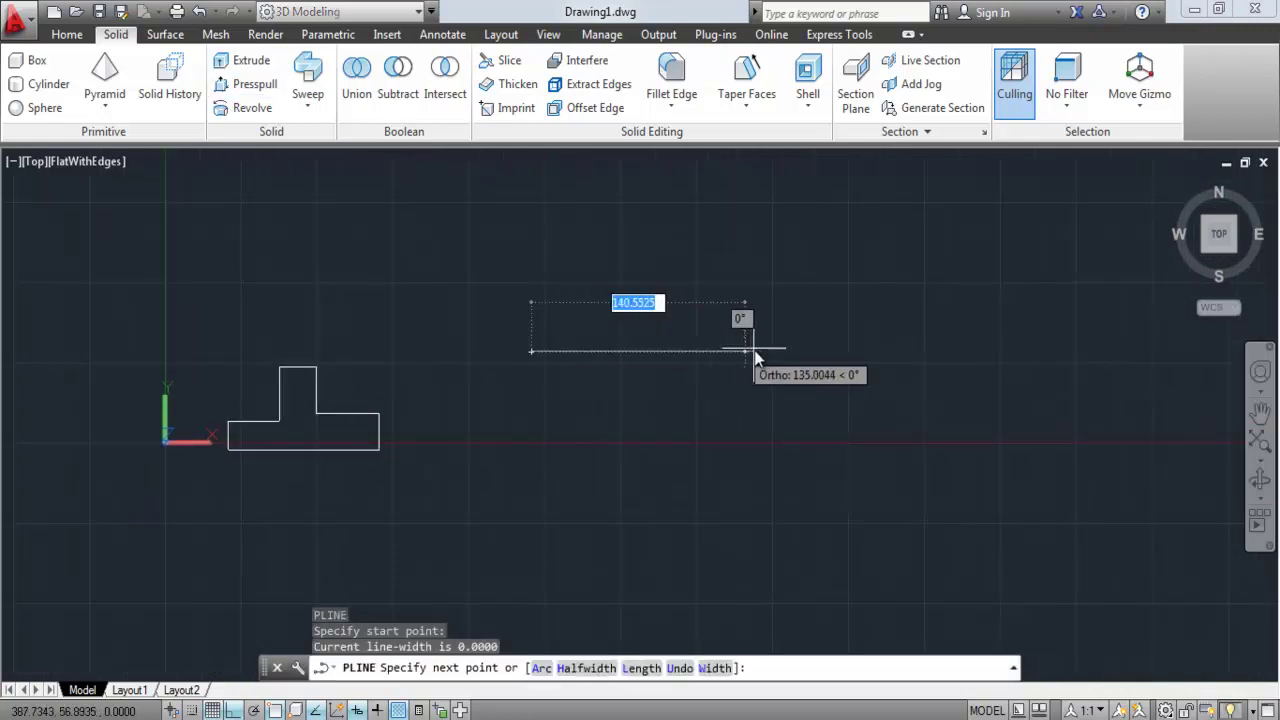
left_click(767, 352)
left_click(763, 436)
left_click(918, 436)
left_click(928, 517)
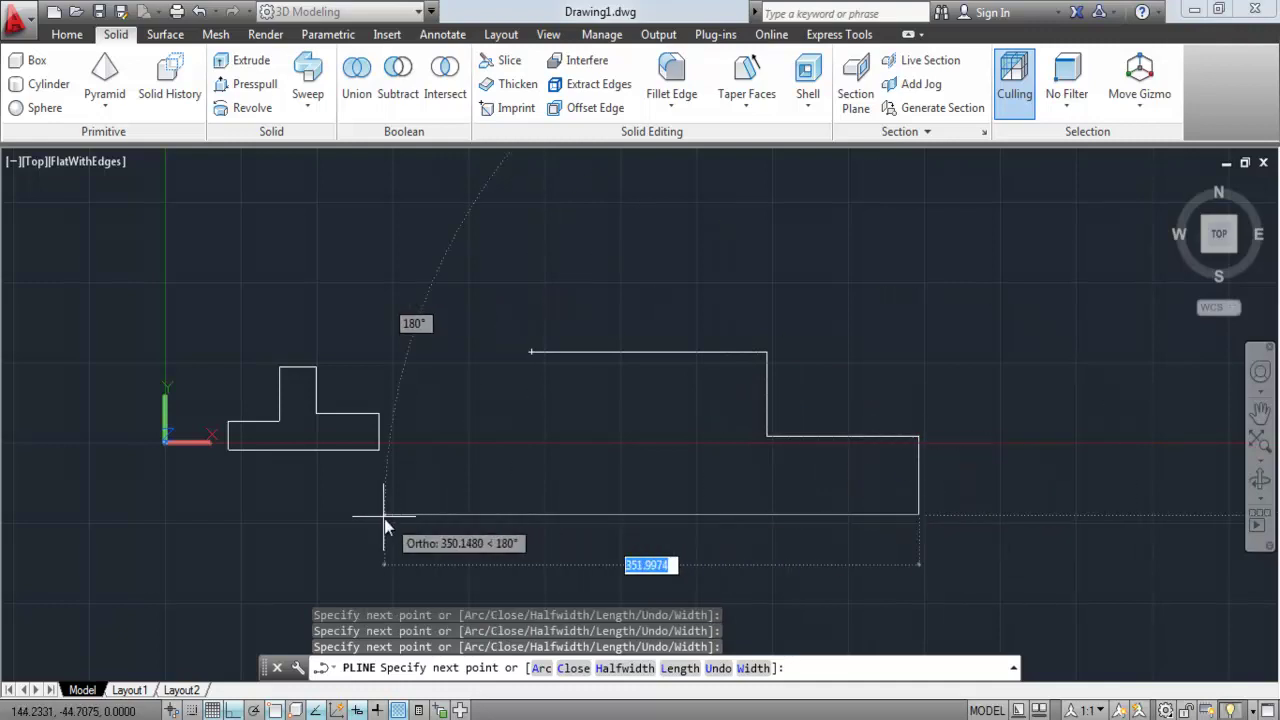
left_click(436, 517)
left_click(450, 445)
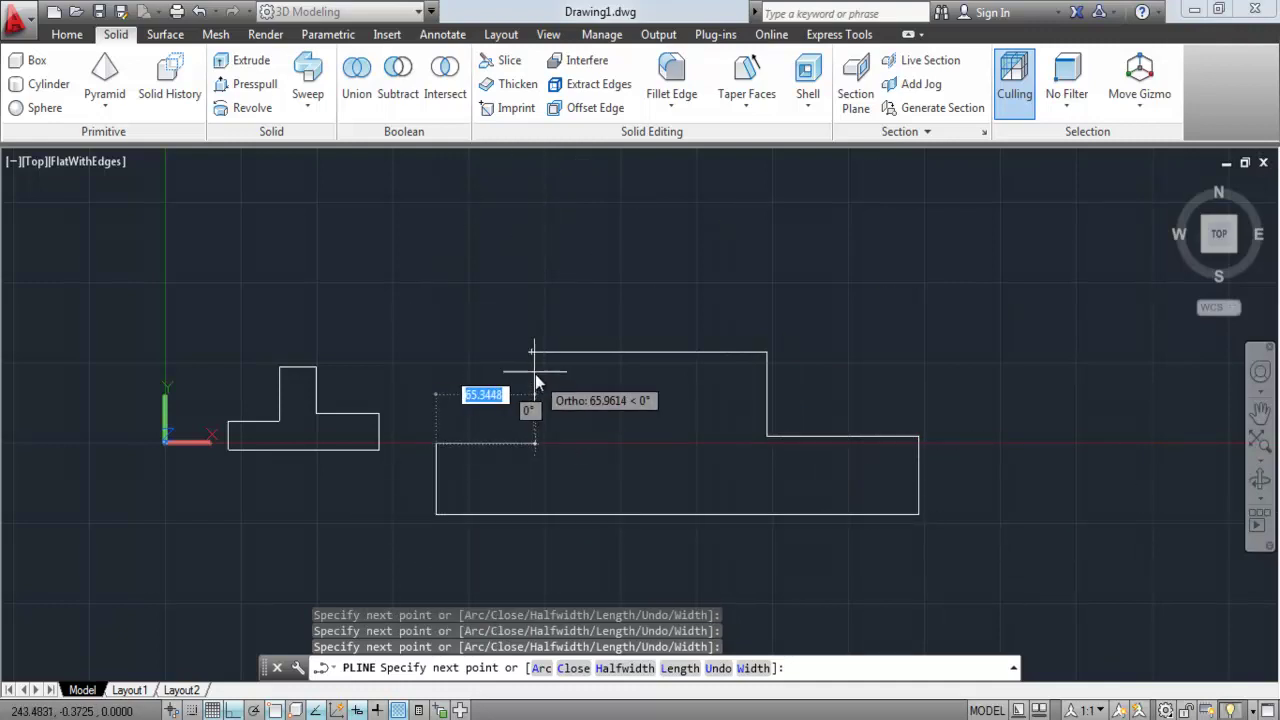
left_click(532, 443)
left_click(531, 352)
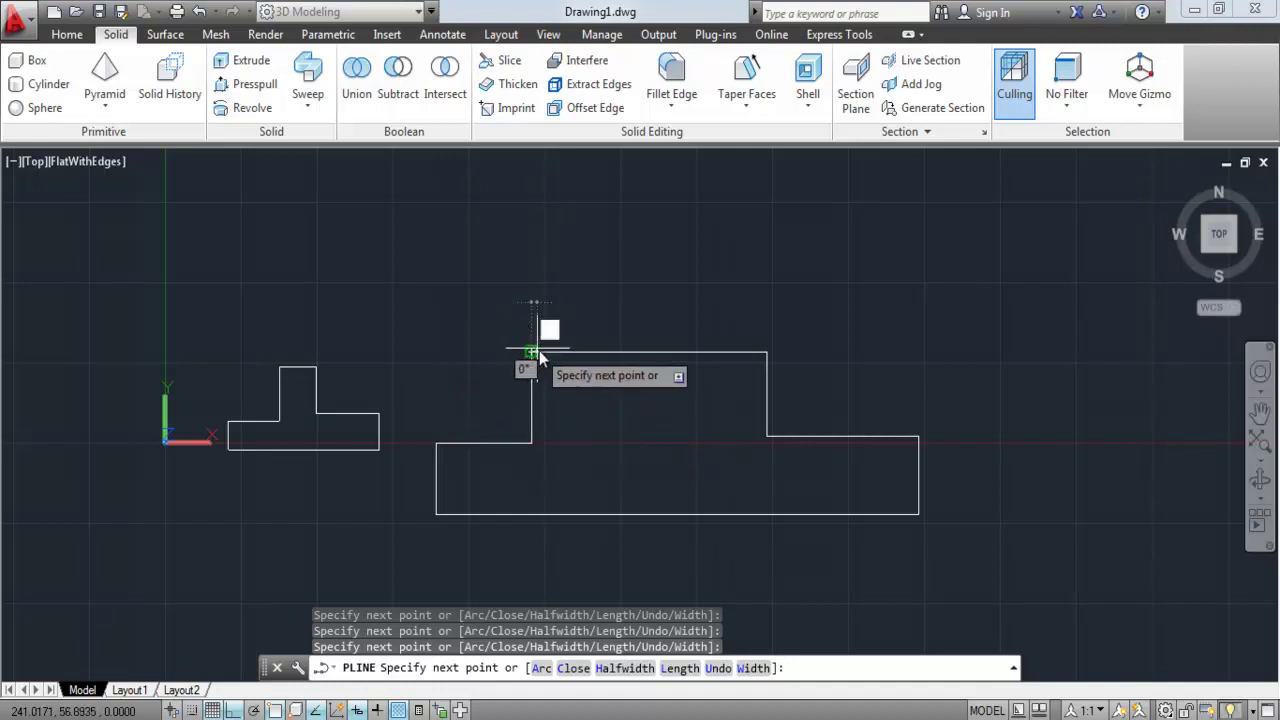
key("Escape")
key("Escape")
key("Escape")
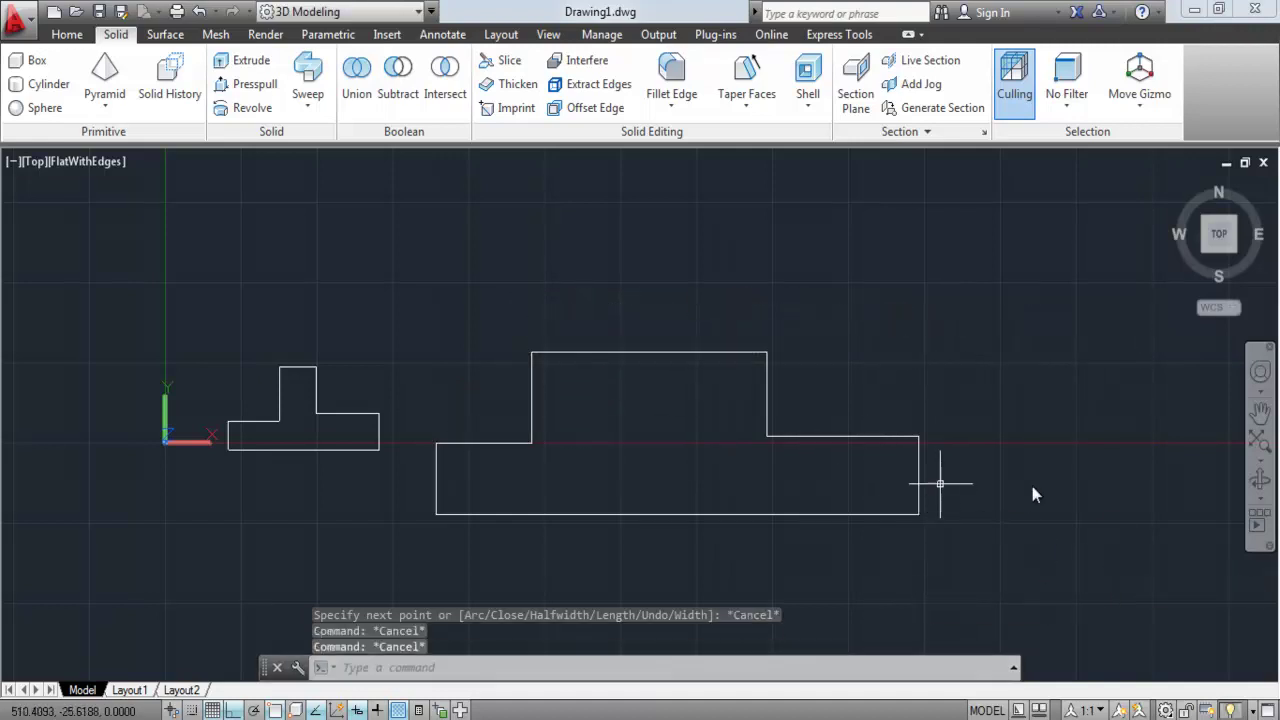
left_click(1260, 480)
mouse_move(708, 520)
left_mouse_down()
mouse_move(784, 405)
mouse_move(663, 480)
mouse_move(680, 523)
left_mouse_up()
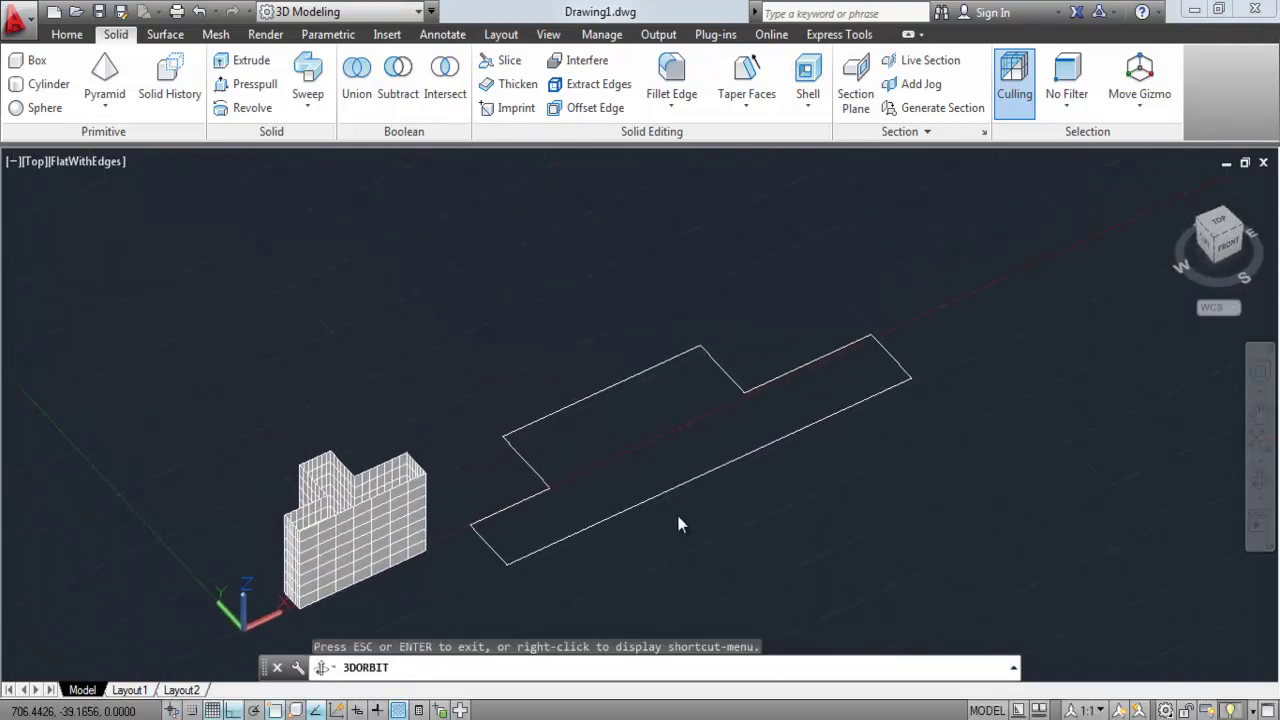
Step: Extrude the large polyline outline to a height of 100 and frame both solids
key("Escape")
left_click(240, 61)
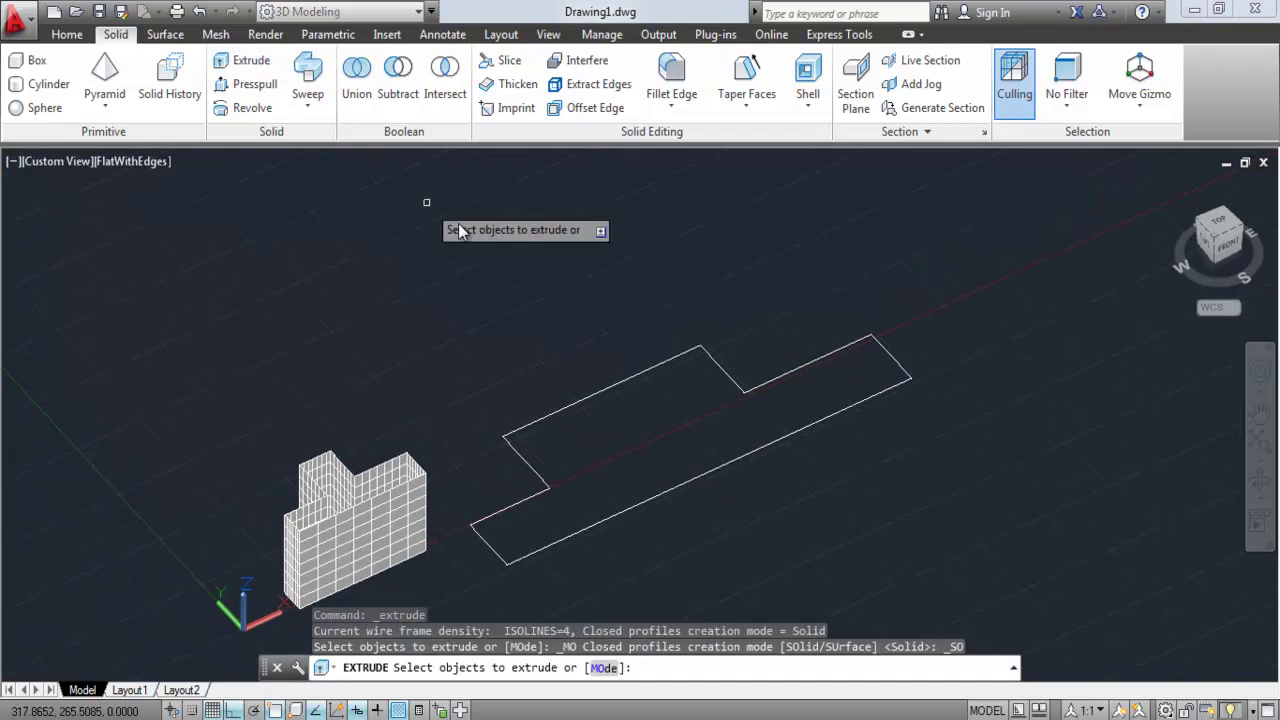
left_click(546, 415)
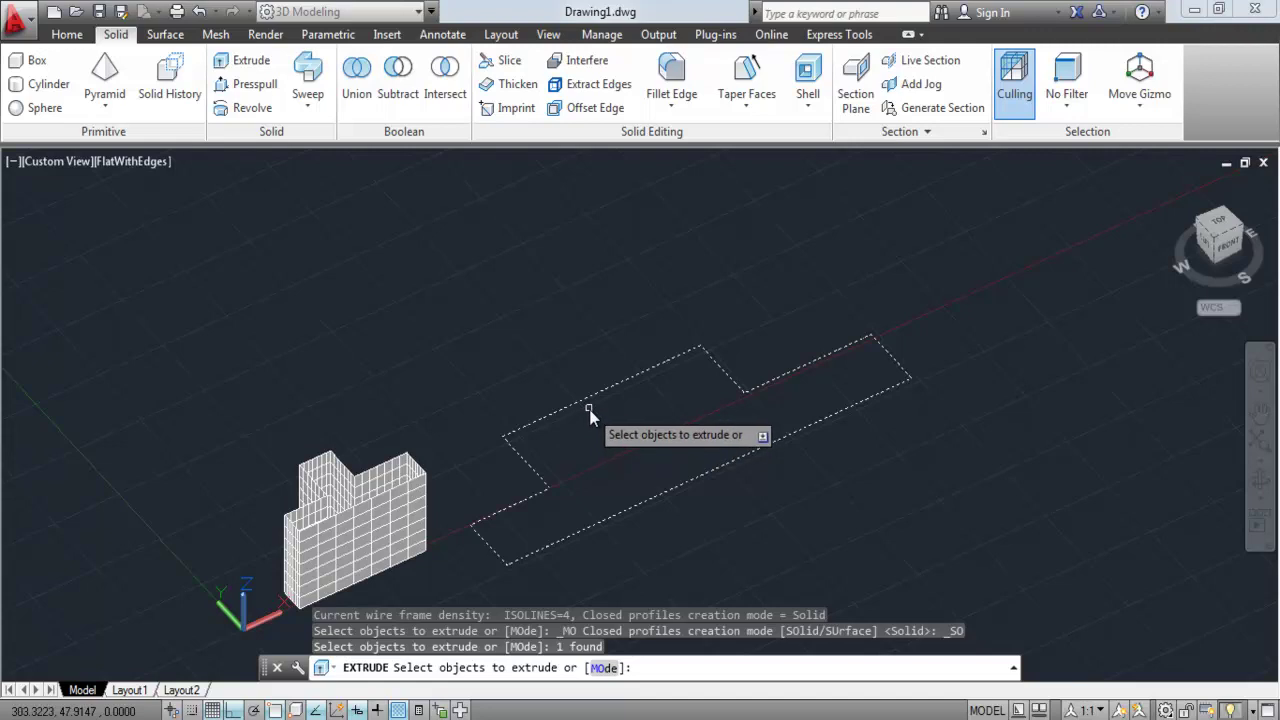
key("Return")
scroll(572, 292, "down", 2)
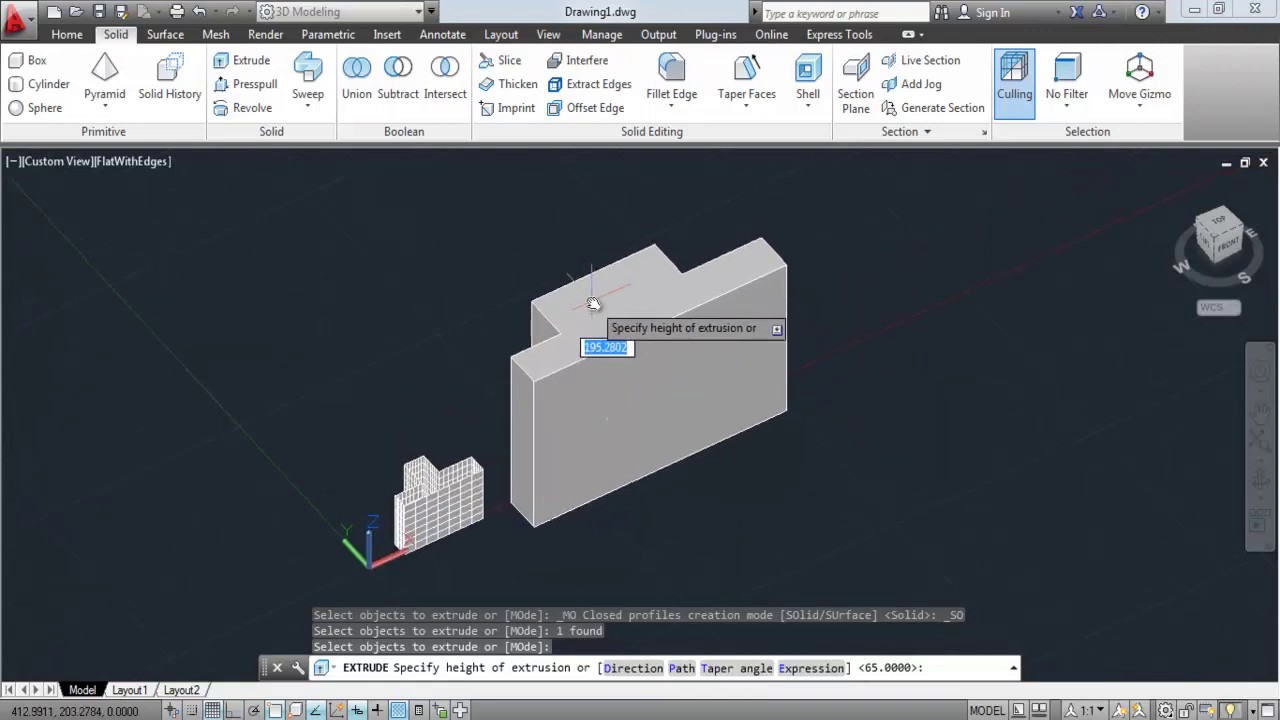
type("100")
key("Return")
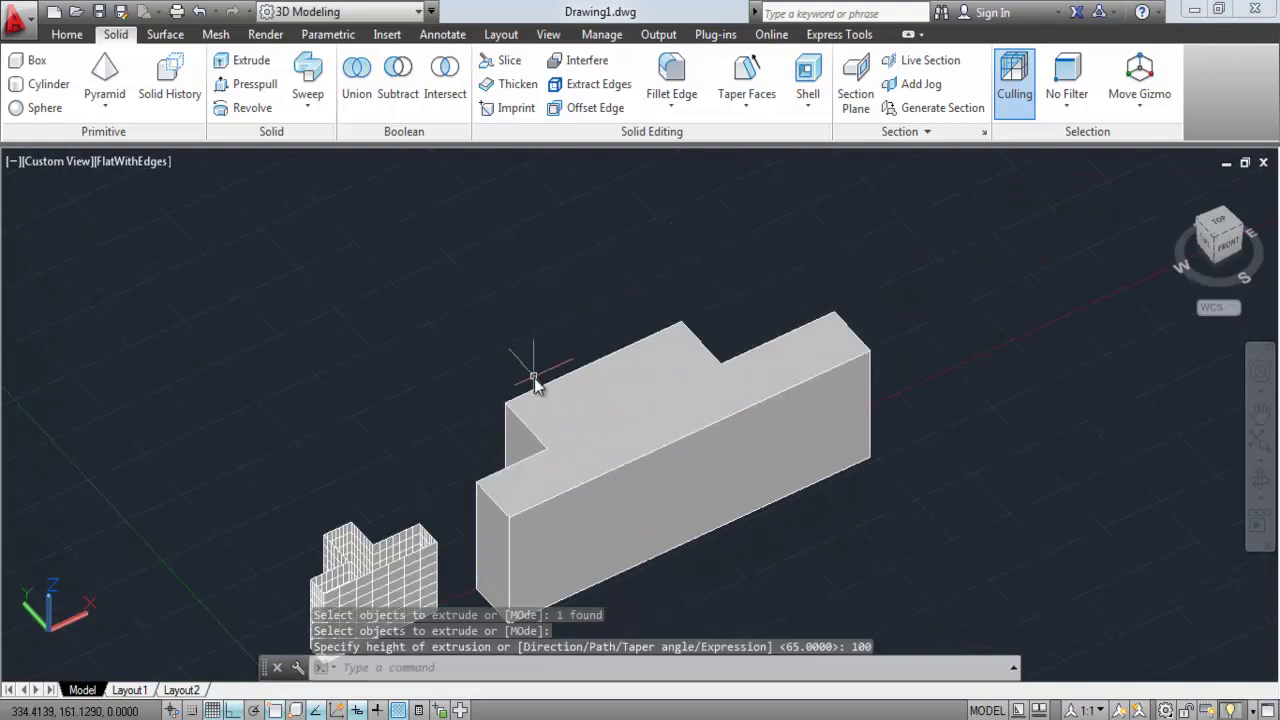
middle_click_drag(535, 385, 496, 300)
scroll(579, 428, "up", 2)
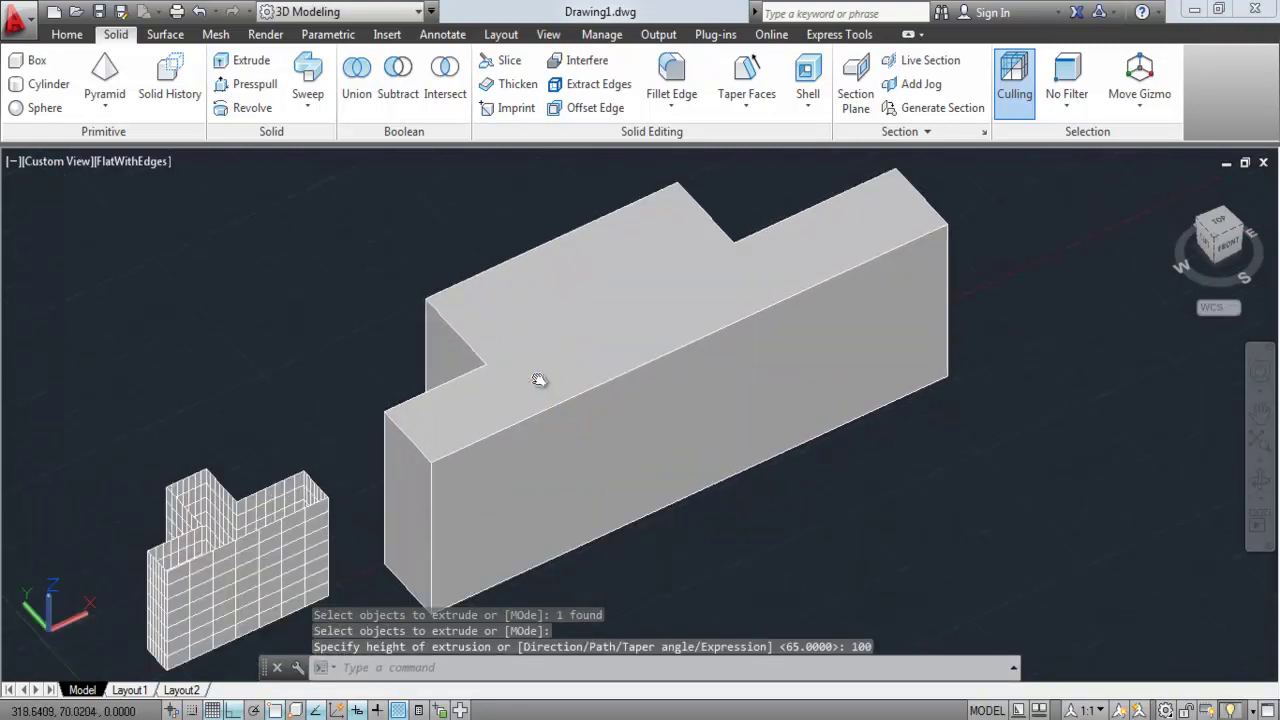
middle_click_drag(538, 380, 609, 393)
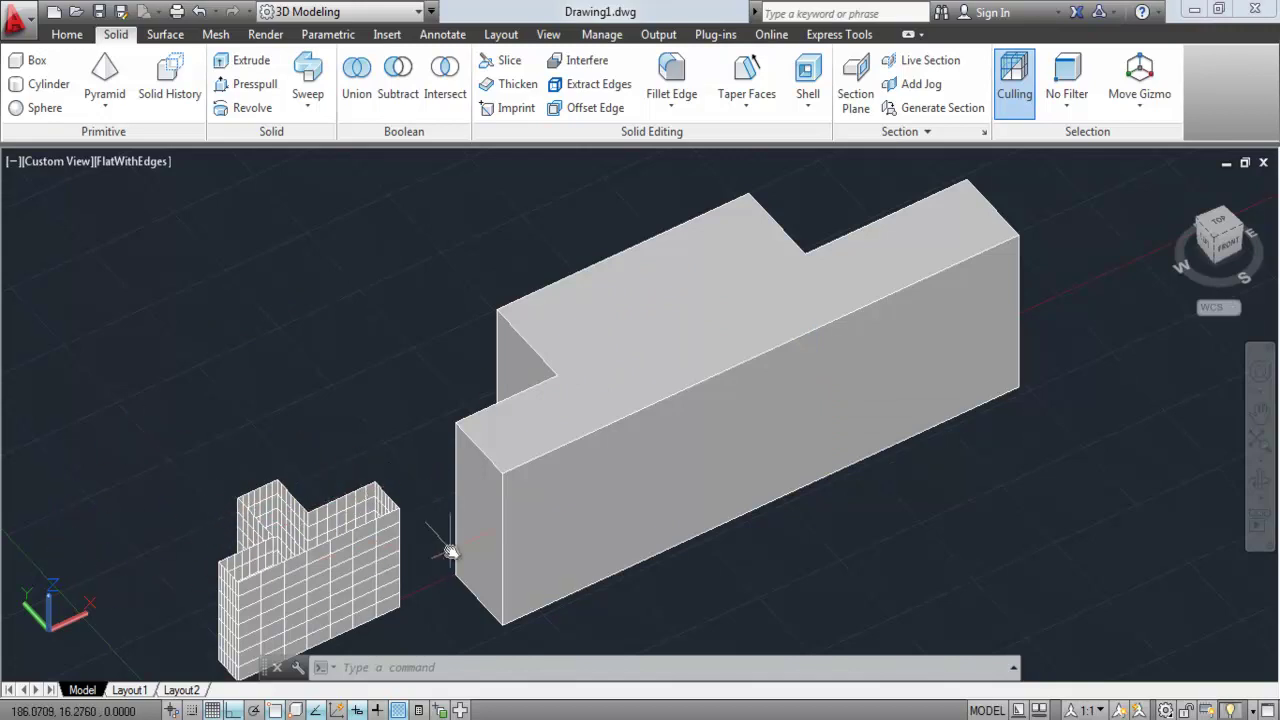
scroll(295, 520, "up", 2)
scroll(295, 520, "down", 3)
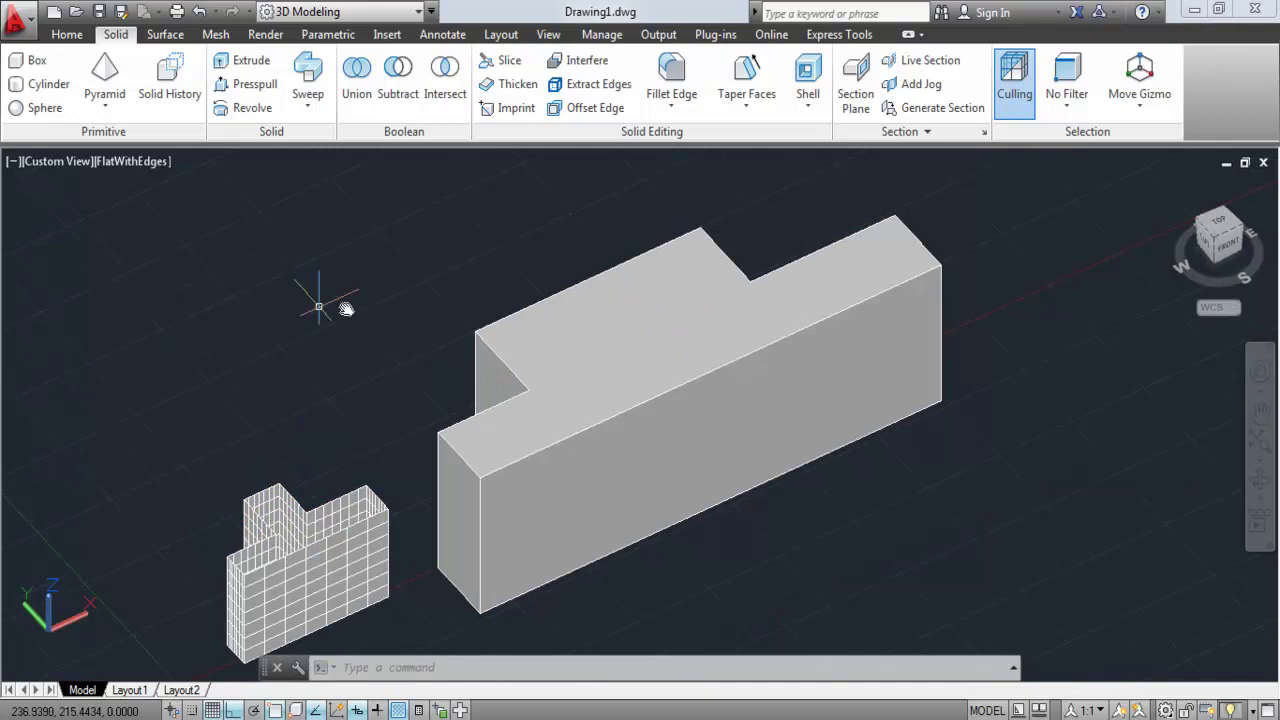
Step: Set the large 100-unit solid's colour to Red through Quick Properties
mouse_move(595, 371)
middle_mouse_down()
mouse_move(543, 351)
mouse_move(577, 357)
middle_mouse_up()
left_click(577, 357)
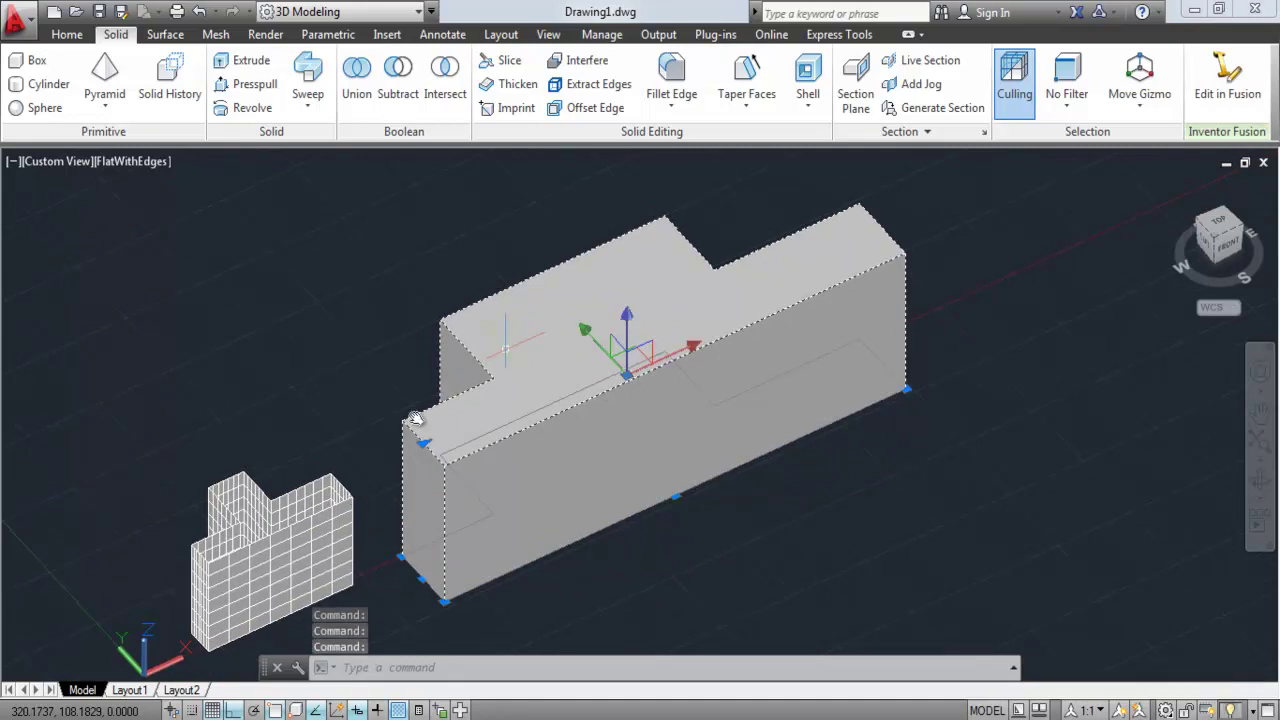
key("Escape")
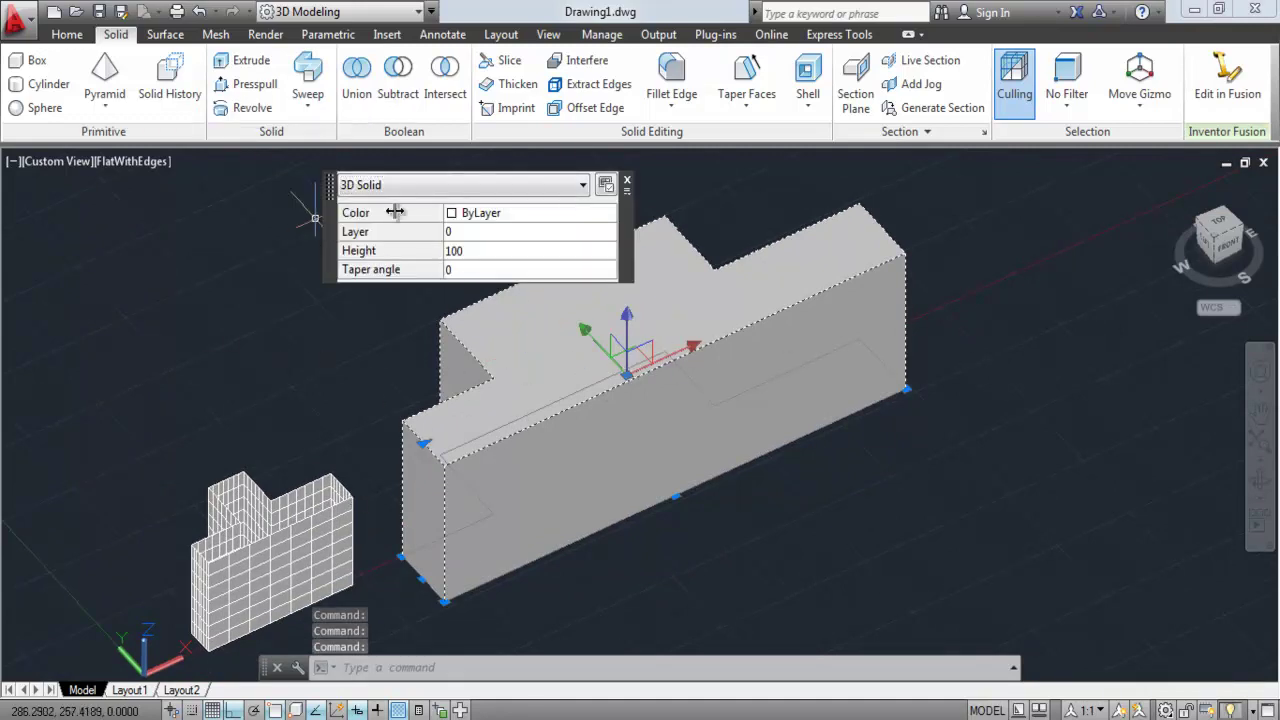
left_click(483, 217)
left_click(483, 214)
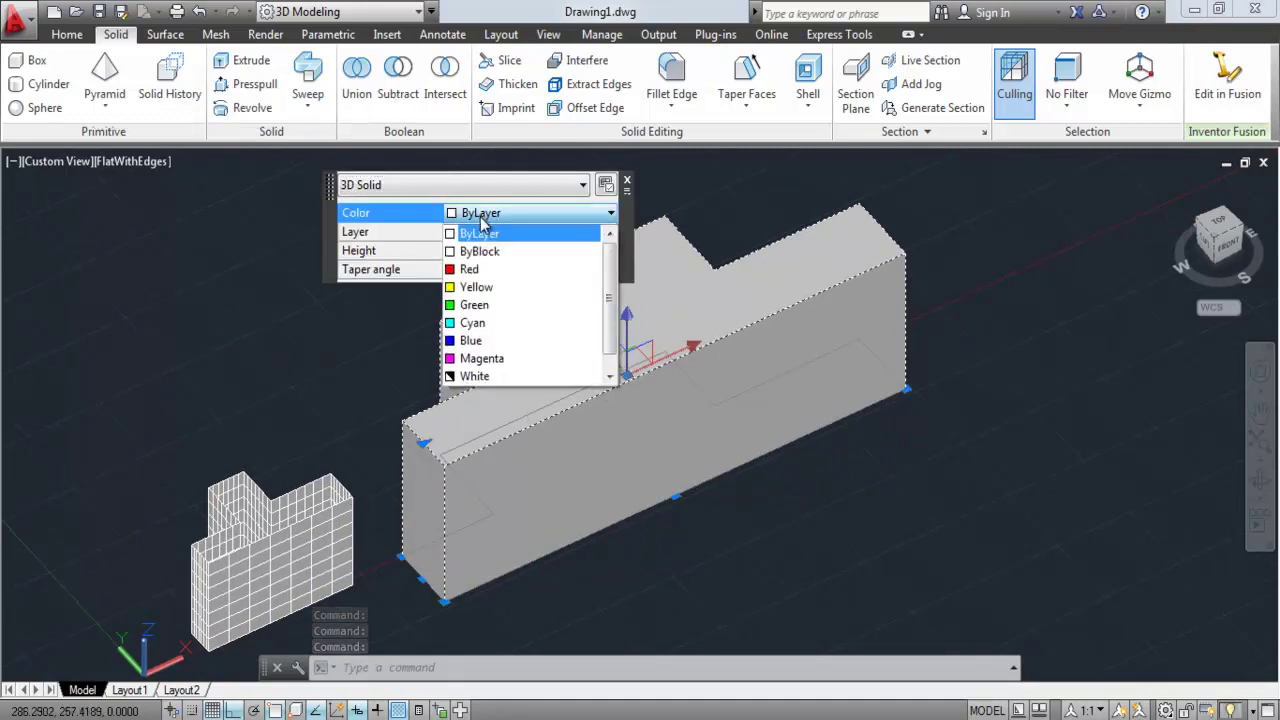
left_click(477, 274)
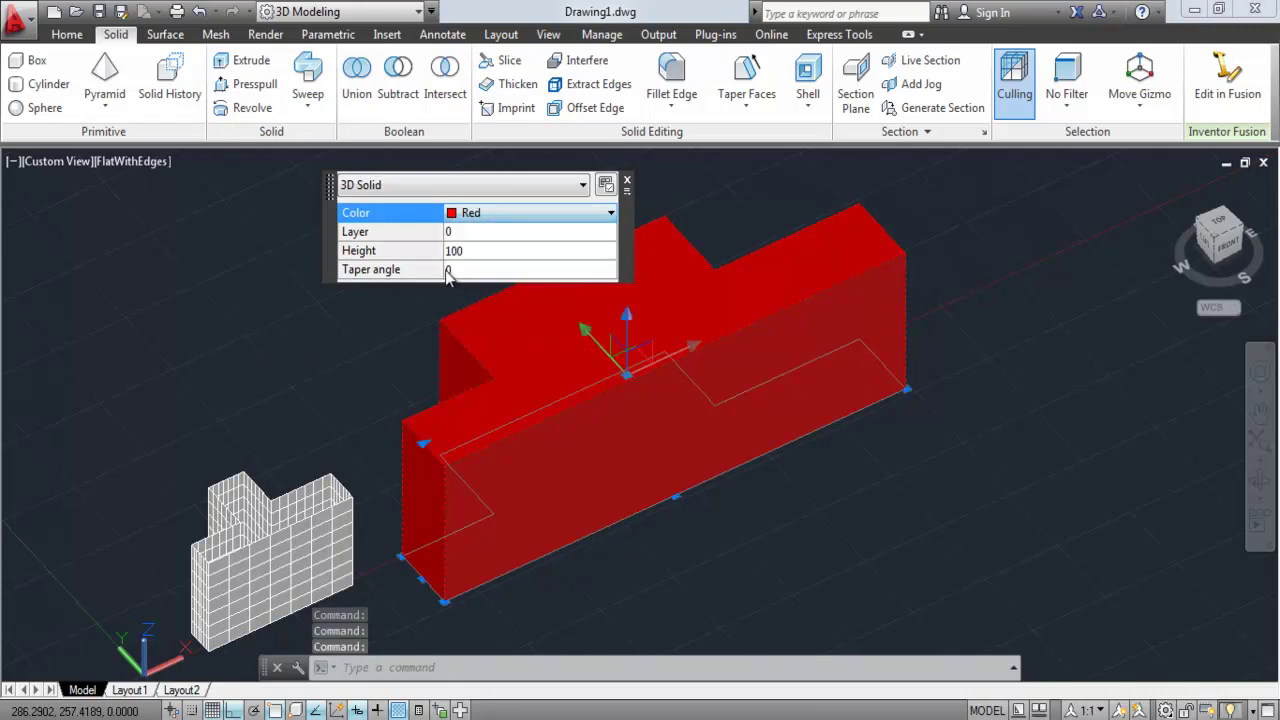
left_click(627, 184)
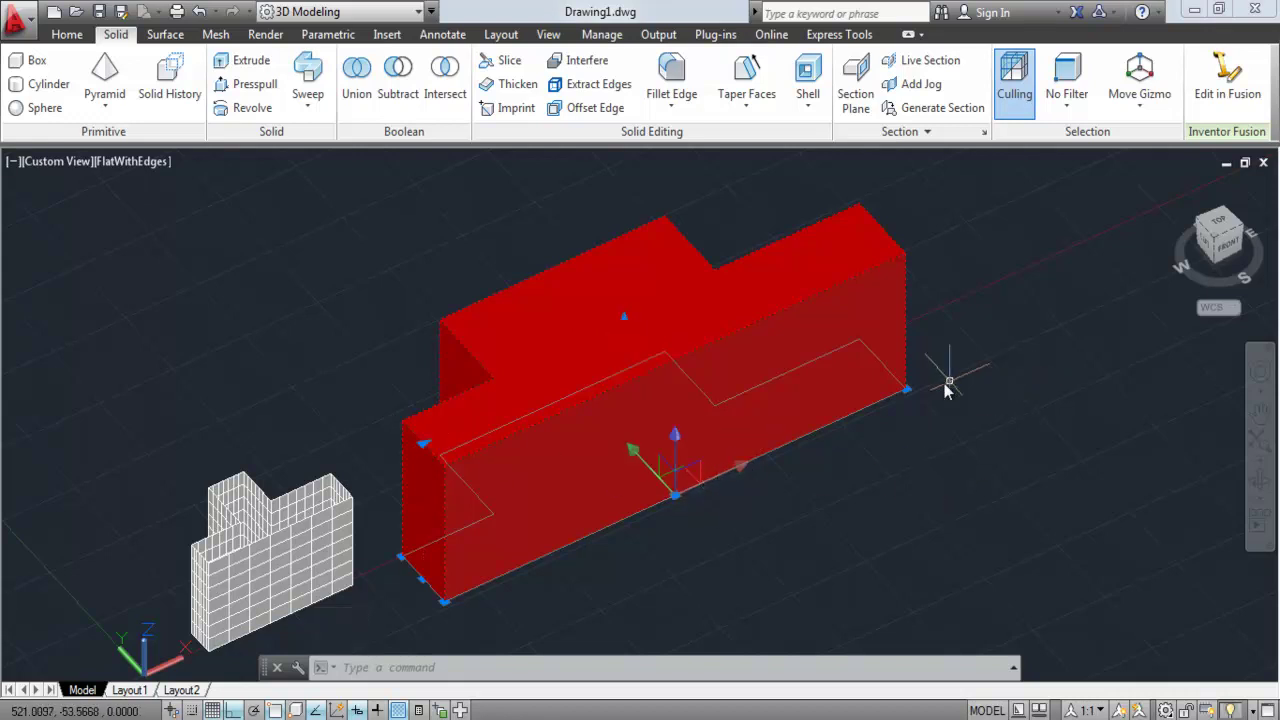
left_click(623, 320)
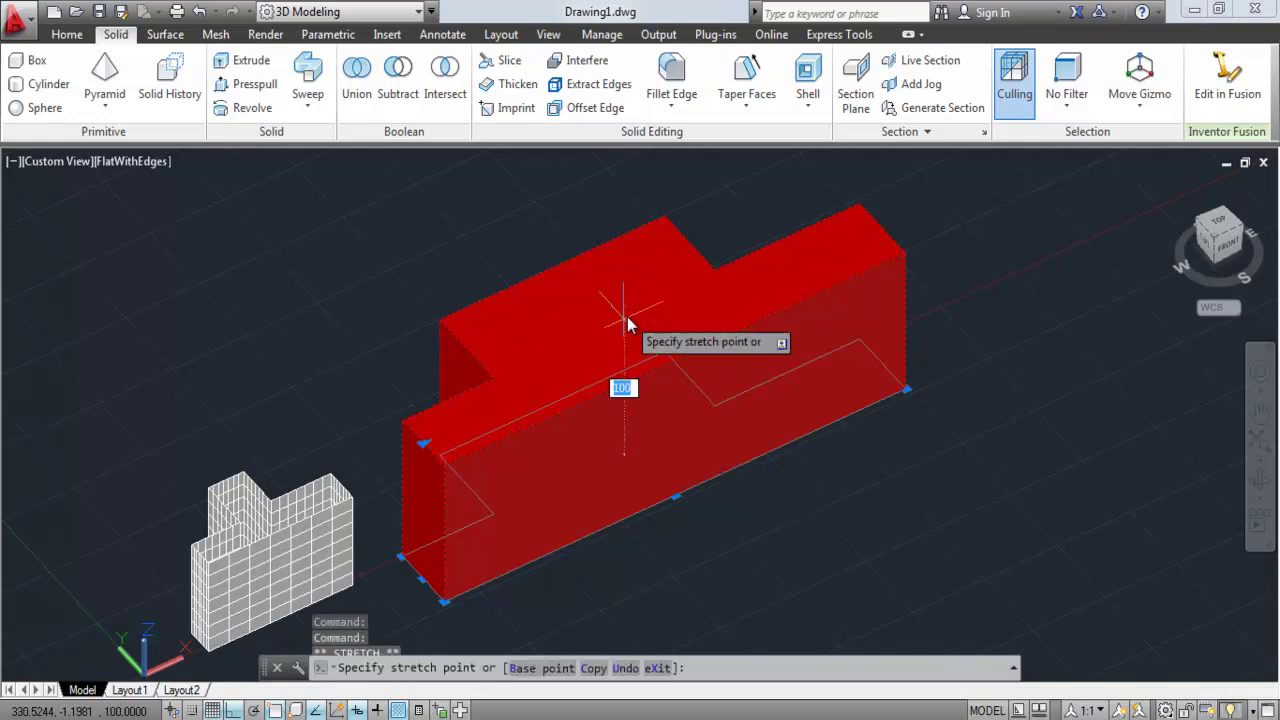
left_click(626, 377)
scroll(197, 381, "down", 2)
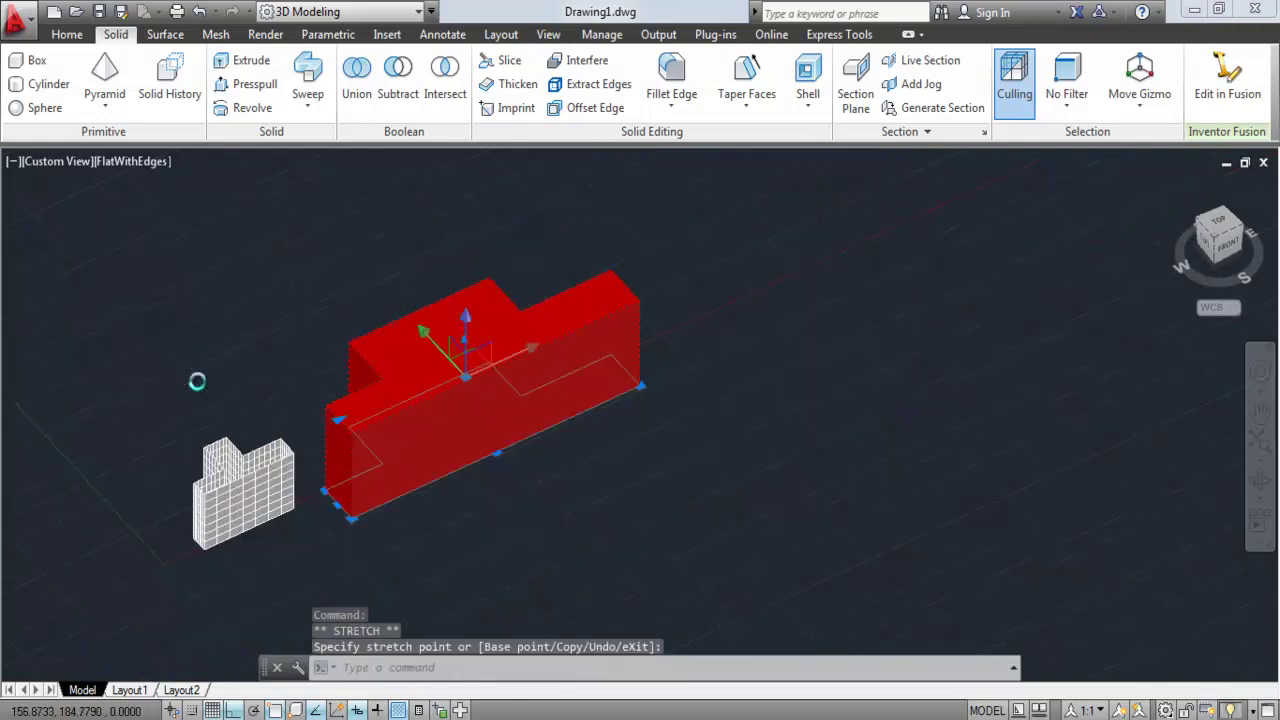
scroll(197, 381, "down", 1)
middle_click_drag(277, 357, 543, 386)
key("Escape")
key("Escape")
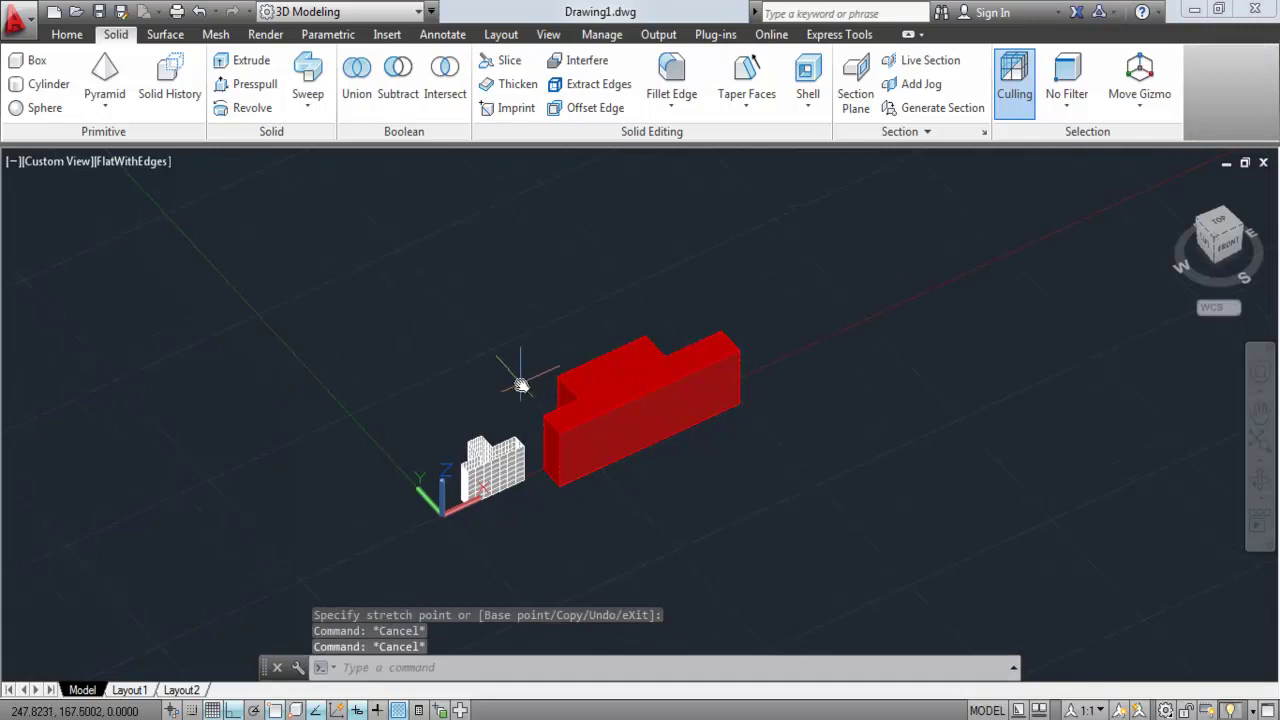
scroll(521, 385, "up", 1)
scroll(528, 366, "up", 1)
scroll(520, 340, "down", 1)
middle_click_drag(527, 373, 521, 374)
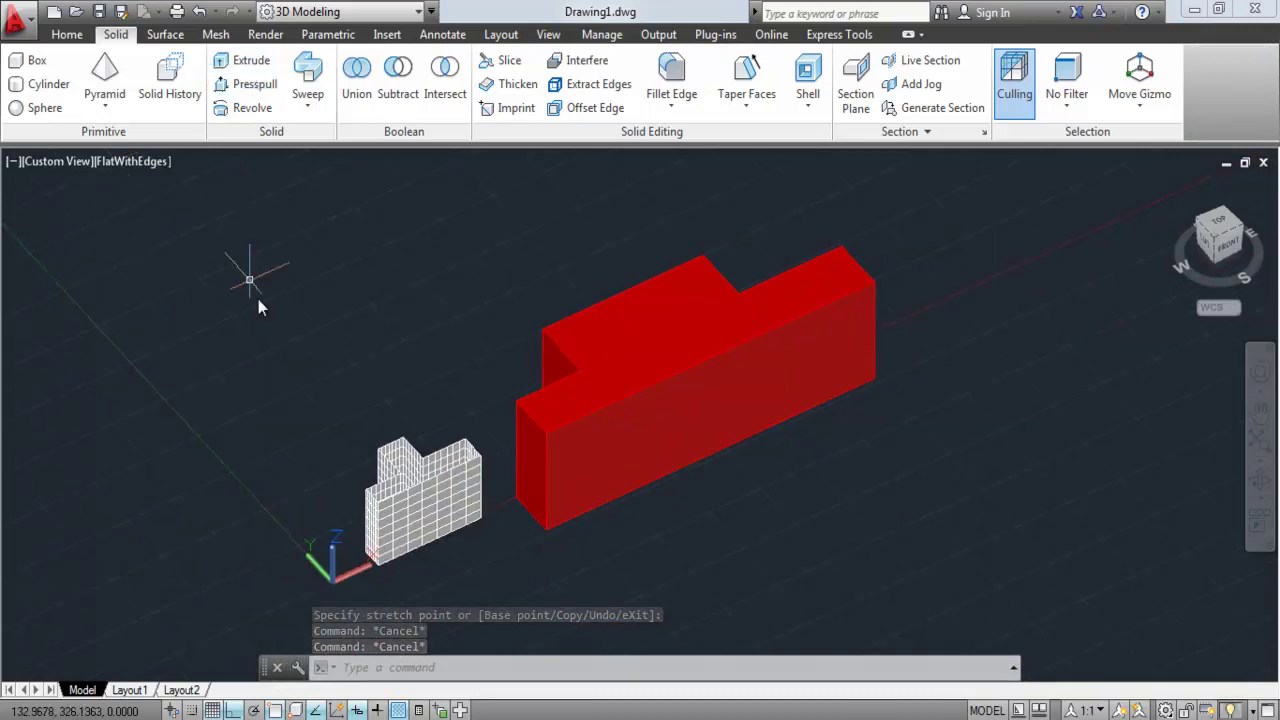